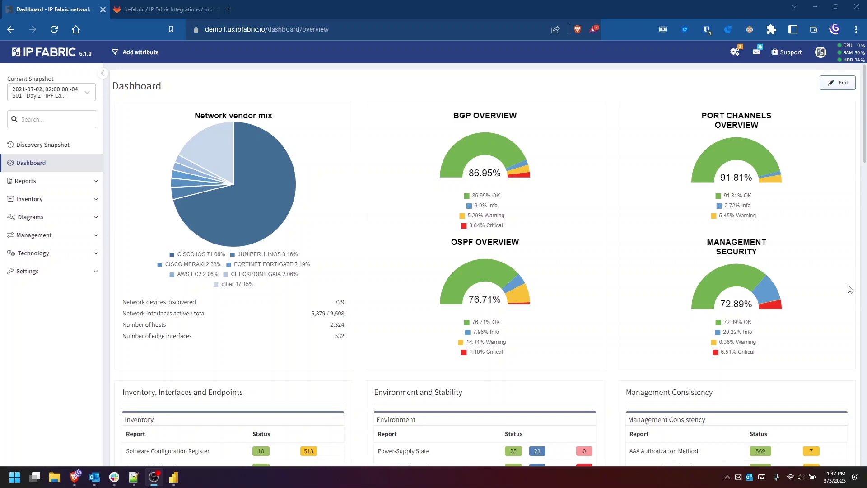
- Open the templates folder linked under Getting started in the README of the microsoft-power-query GitLab repository
{"action": "left_click", "coordinate": [127, 14]}
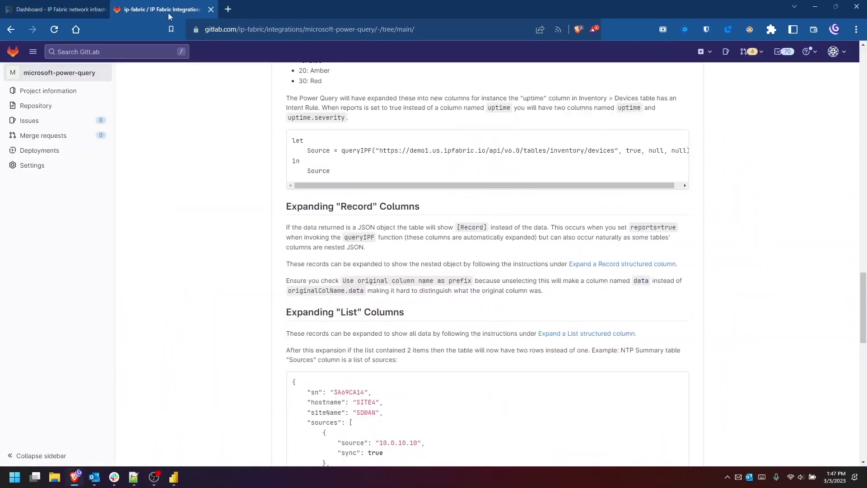
{"action": "scroll", "coordinate": [409, 187], "scroll_direction": "up", "scroll_amount": 2}
{"action": "scroll", "coordinate": [409, 188], "scroll_direction": "up", "scroll_amount": 4}
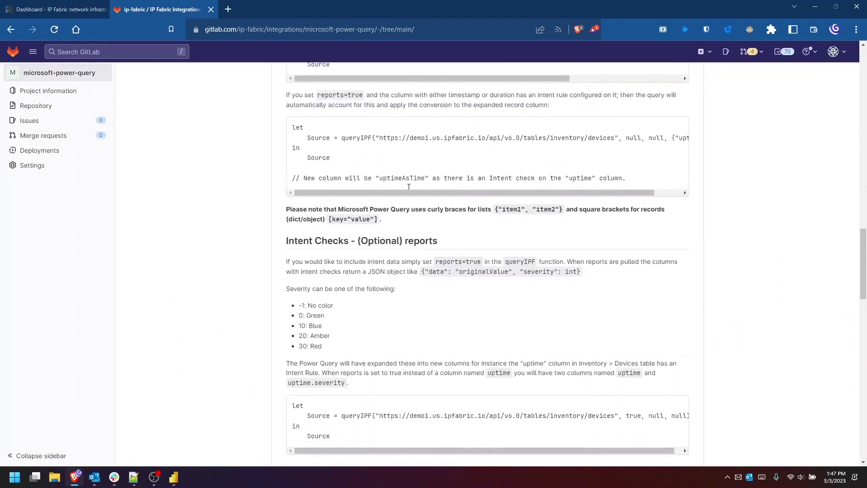
{"action": "scroll", "coordinate": [404, 193], "scroll_direction": "up", "scroll_amount": 15}
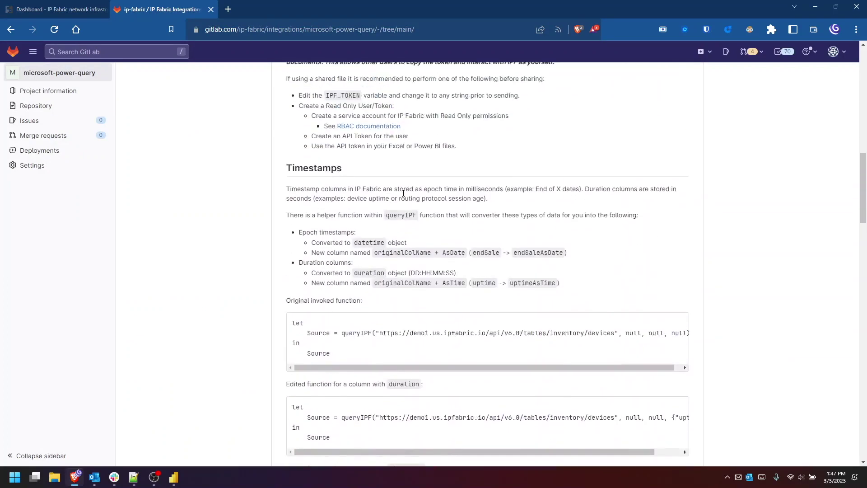
{"action": "scroll", "coordinate": [403, 193], "scroll_direction": "up", "scroll_amount": 4}
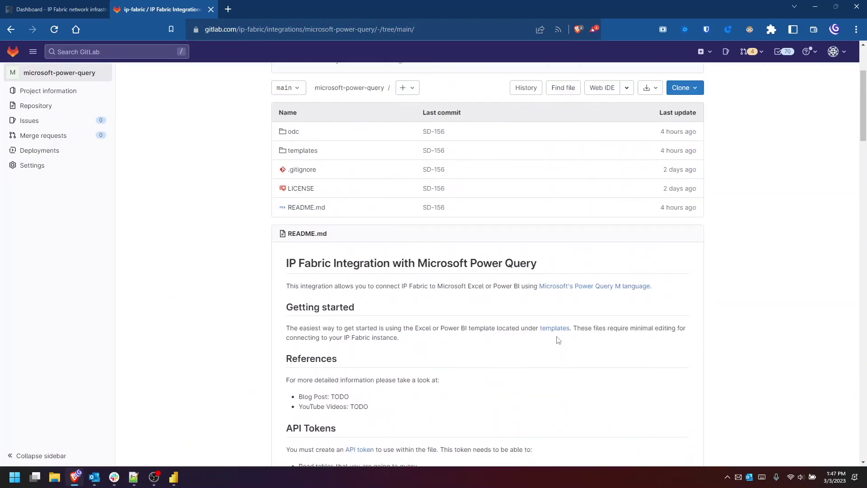
{"action": "left_click", "coordinate": [556, 329]}
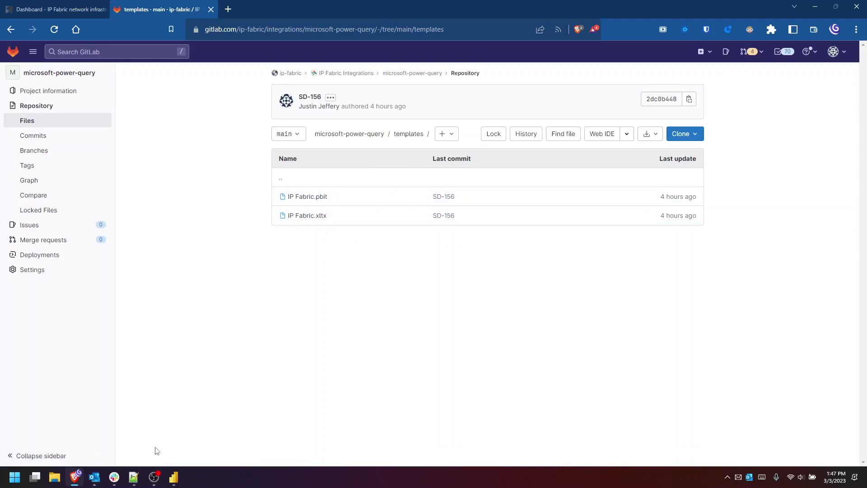
{"action": "left_click", "coordinate": [178, 482]}
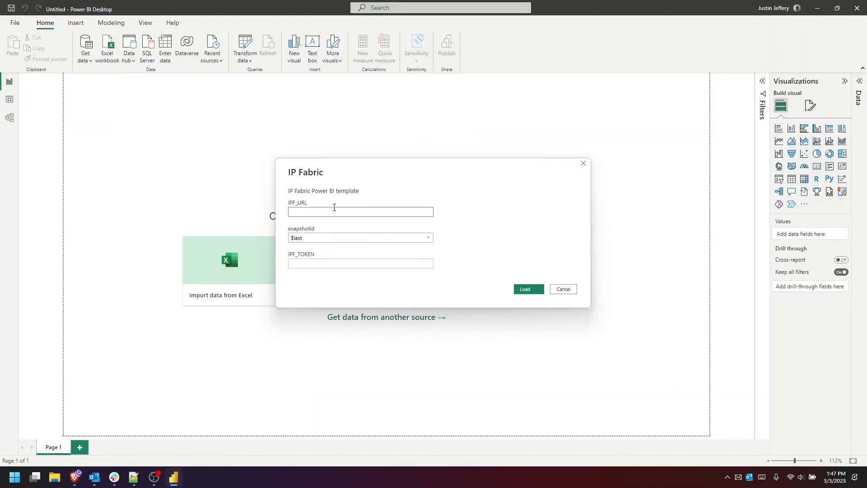
{"action": "key", "text": "alt+Tab"}
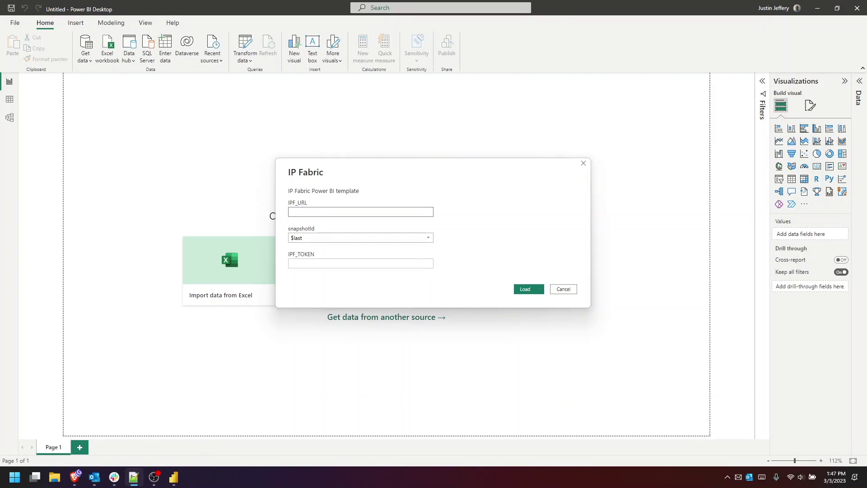
{"action": "key", "text": "alt+Tab"}
{"action": "type", "text": "https://demo1.us.ipfabric.io"}
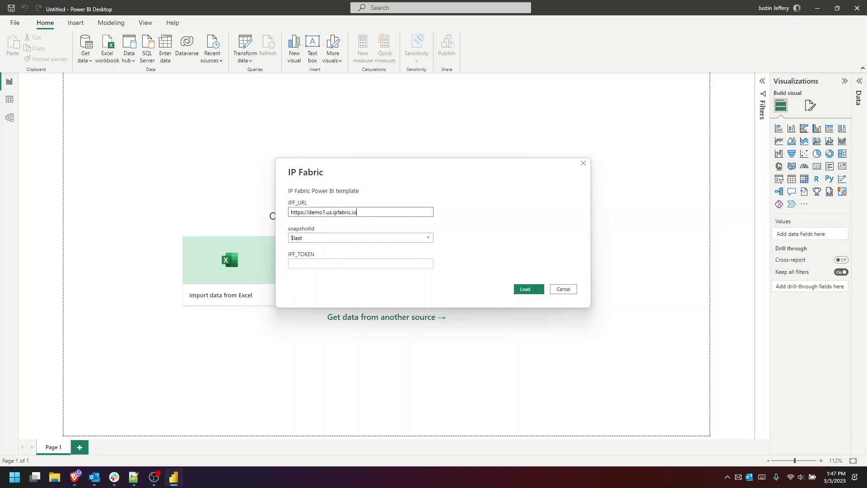
{"action": "key", "text": "alt+Tab"}
{"action": "left_click", "coordinate": [362, 265]}
{"action": "key", "text": "ctrl+v"}
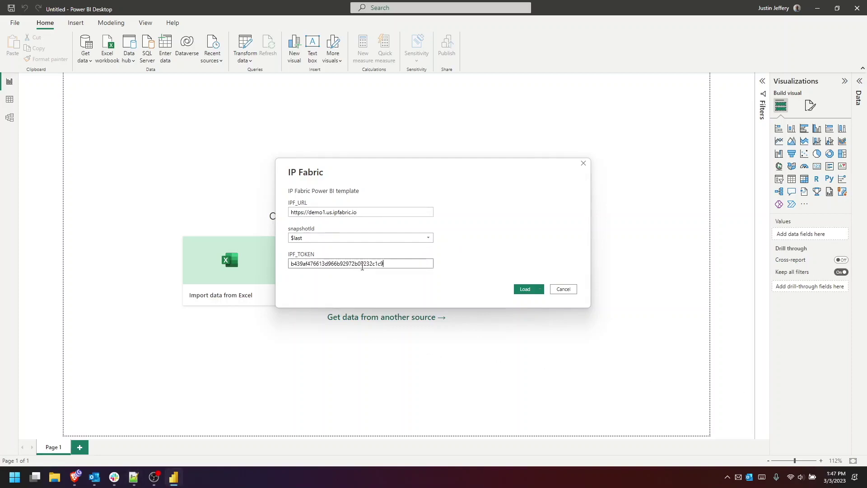
- Check the snapshotId options, switch to the IP Fabric site in the browser, and copy the S01 - Day 2 - IPF Lab snapshot's ID
{"action": "left_click", "coordinate": [429, 239]}
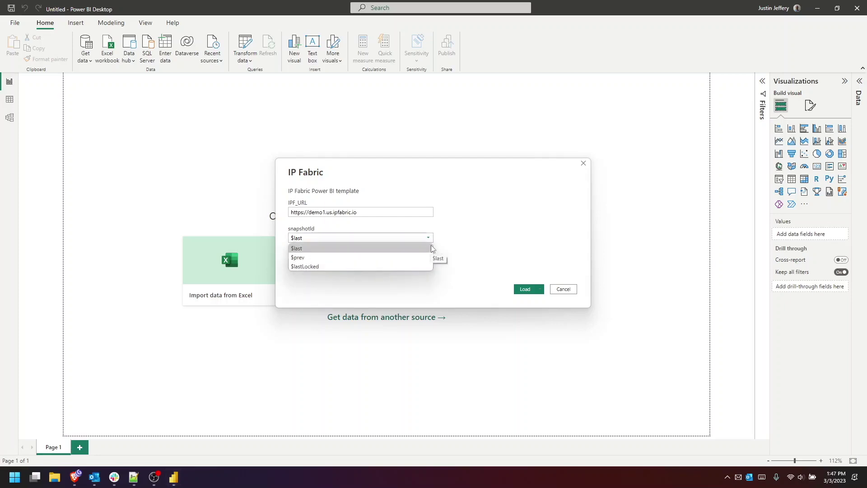
{"action": "left_click", "coordinate": [457, 236]}
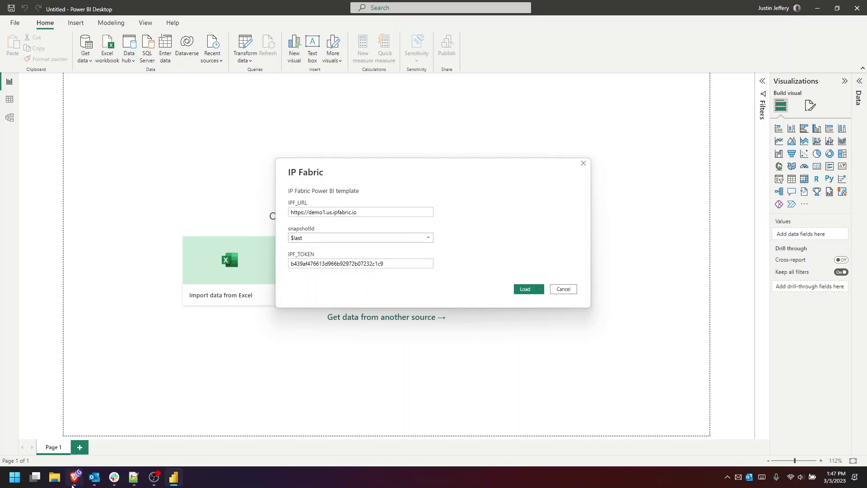
{"action": "left_click", "coordinate": [74, 476]}
{"action": "left_click", "coordinate": [22, 10]}
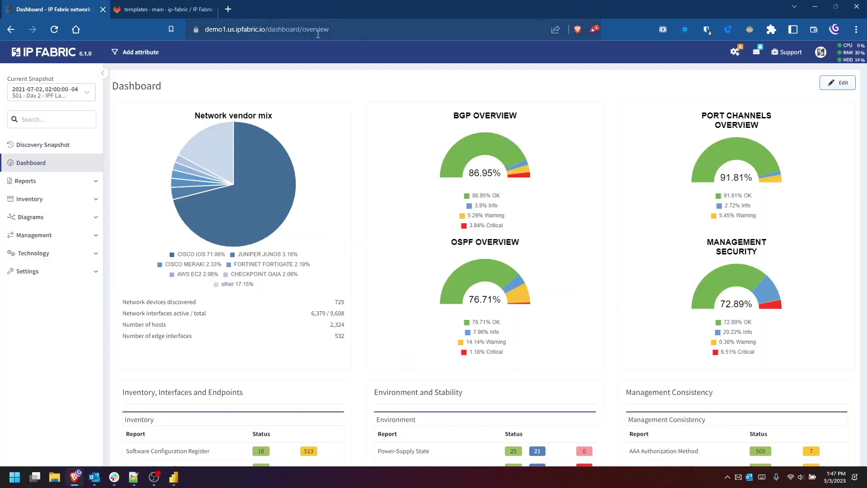
{"action": "left_click", "coordinate": [61, 141]}
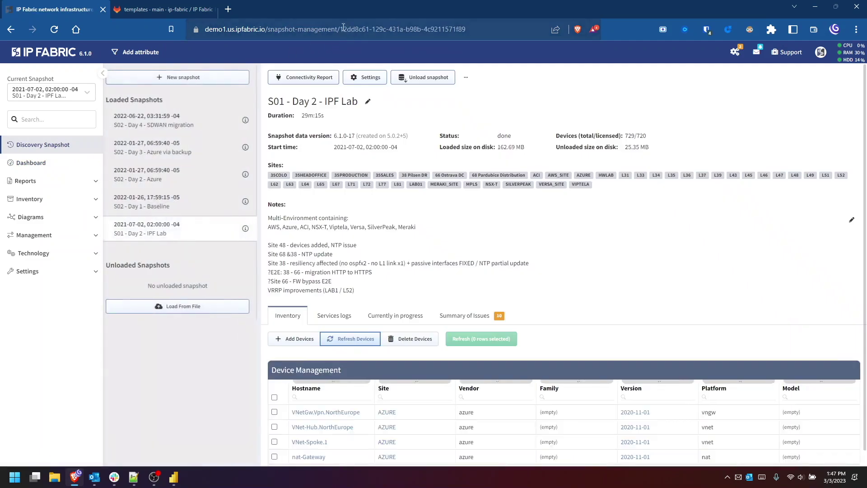
{"action": "left_click_drag", "start_coordinate": [339, 29], "coordinate": [507, 24]}
{"action": "key", "text": "ctrl+c"}
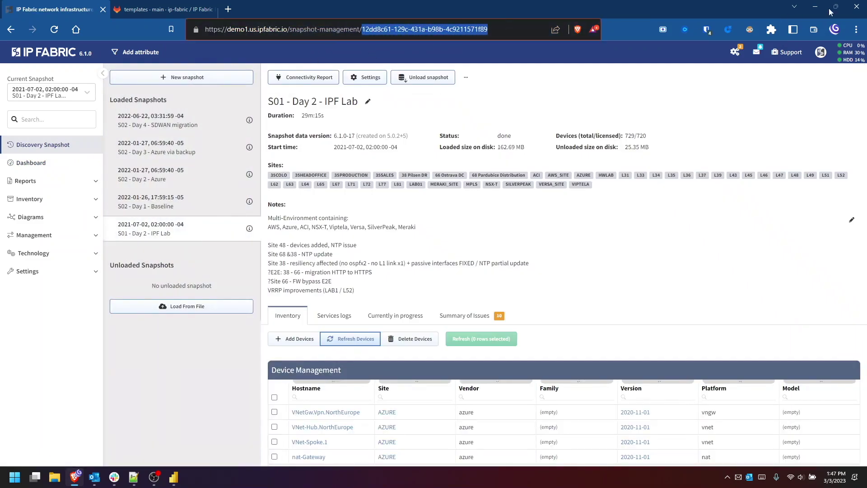
- Back in Power BI Desktop, set snapshotId to 12dd8c61-129c-431a-b98b-4c9211571f89 and load the template
{"action": "key", "text": "alt+Tab"}
{"action": "double_click", "coordinate": [343, 239]}
{"action": "key", "text": "ctrl+v"}
{"action": "left_click", "coordinate": [525, 290]}
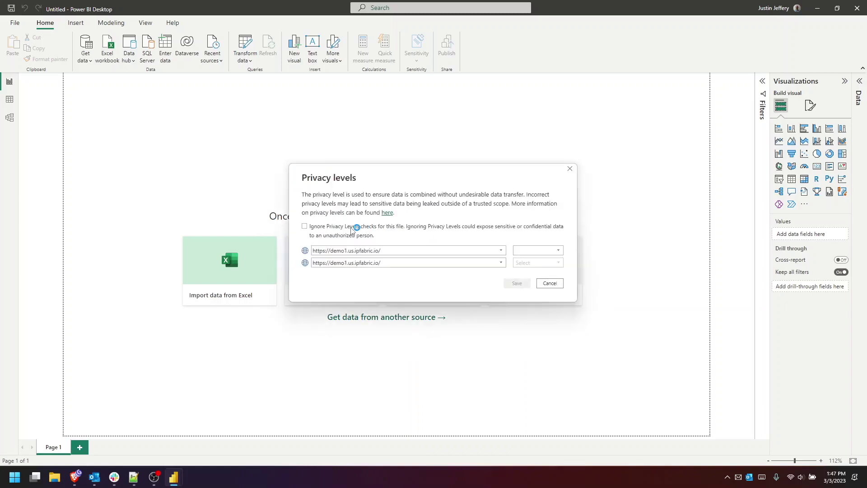
{"action": "left_click", "coordinate": [559, 251]}
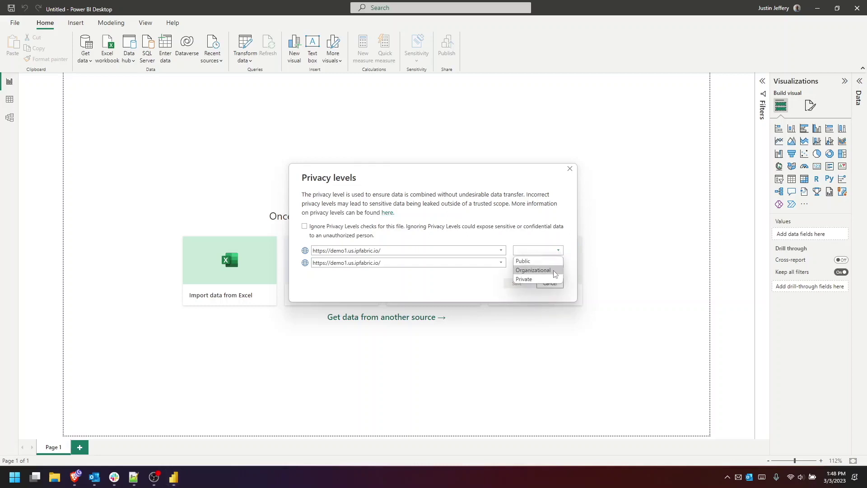
{"action": "left_click", "coordinate": [554, 270]}
{"action": "left_click", "coordinate": [516, 284]}
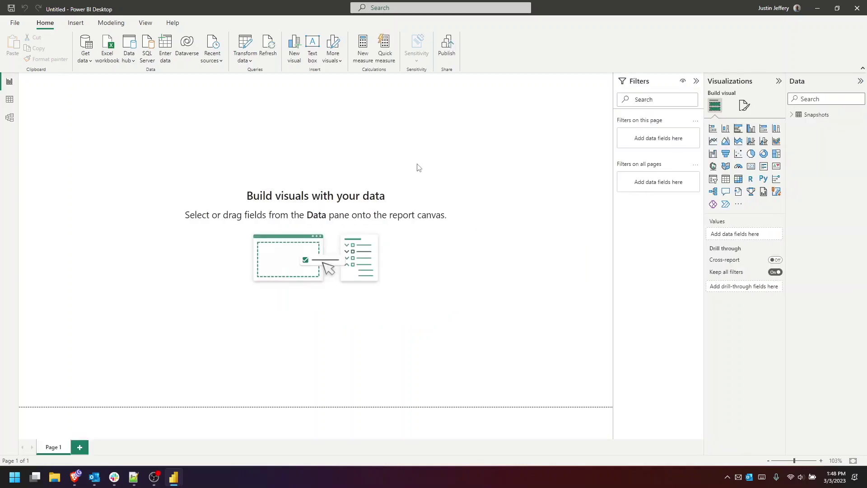
- Expand the Snapshots table's fields and open the Power Query Editor, placing its window fully in view
{"action": "left_click", "coordinate": [793, 117]}
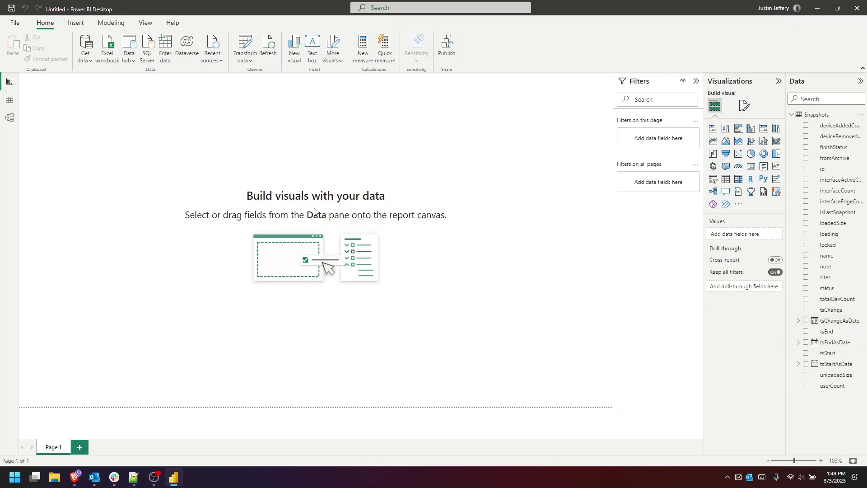
{"action": "left_click", "coordinate": [251, 44]}
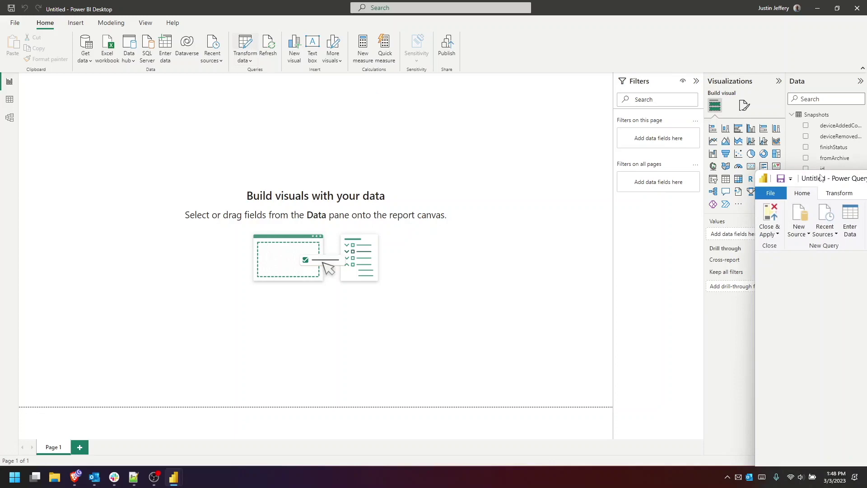
{"action": "left_click_drag", "start_coordinate": [835, 177], "coordinate": [502, 49]}
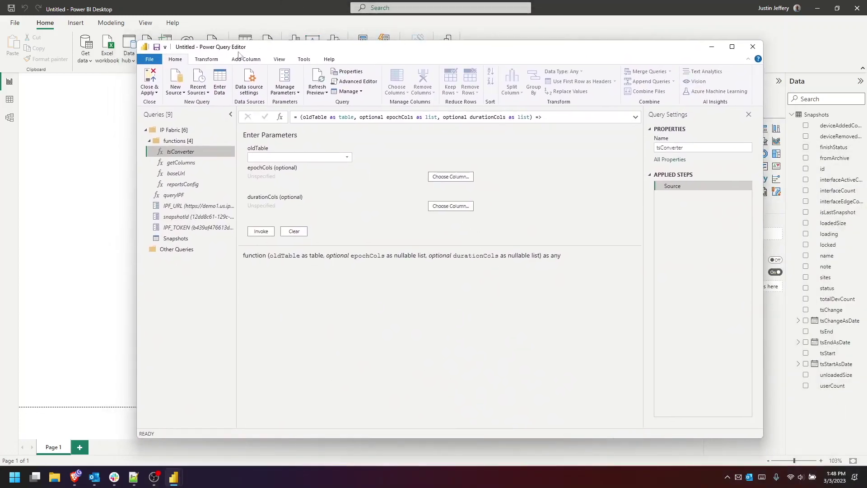
{"action": "left_click", "coordinate": [171, 196]}
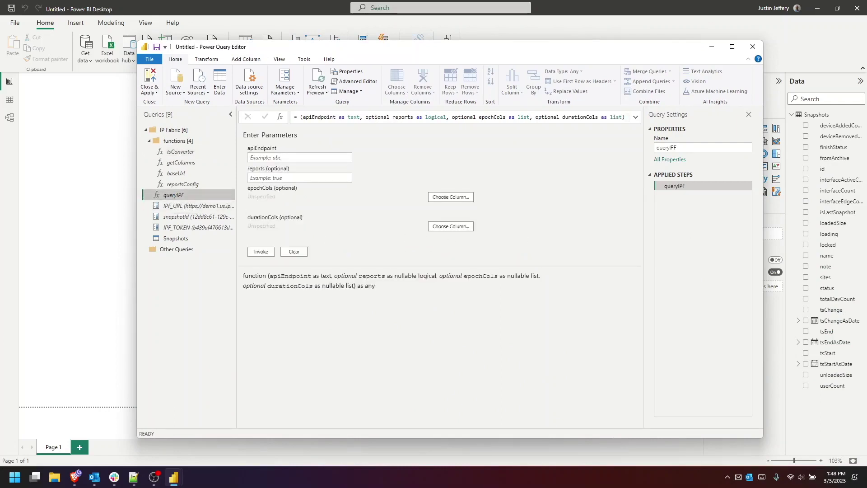
{"action": "key", "text": "alt+Tab"}
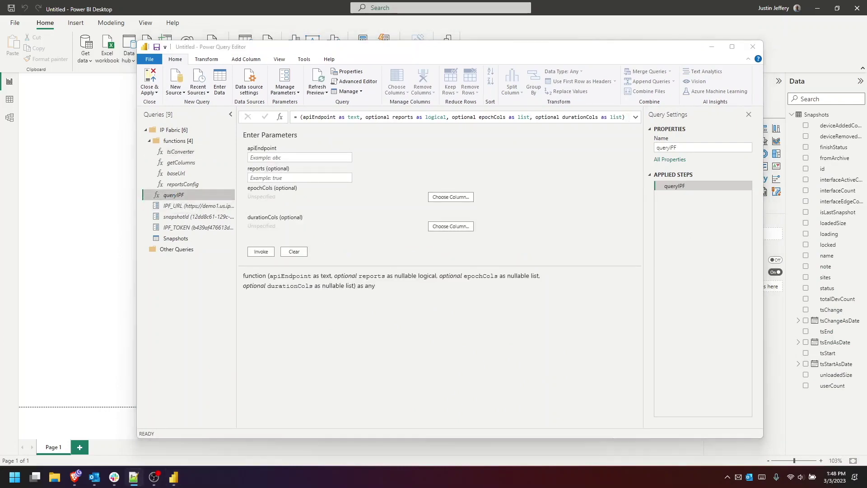
{"action": "left_click", "coordinate": [339, 158]}
{"action": "type", "text": "https://demo1.us.ipfabric.io/api/v6.0/tables/inventory/devices"}
{"action": "left_click", "coordinate": [285, 178]}
{"action": "type", "text": "re"}
{"action": "key", "text": "BackSpace"}
{"action": "key", "text": "BackSpace"}
{"action": "type", "text": "t"}
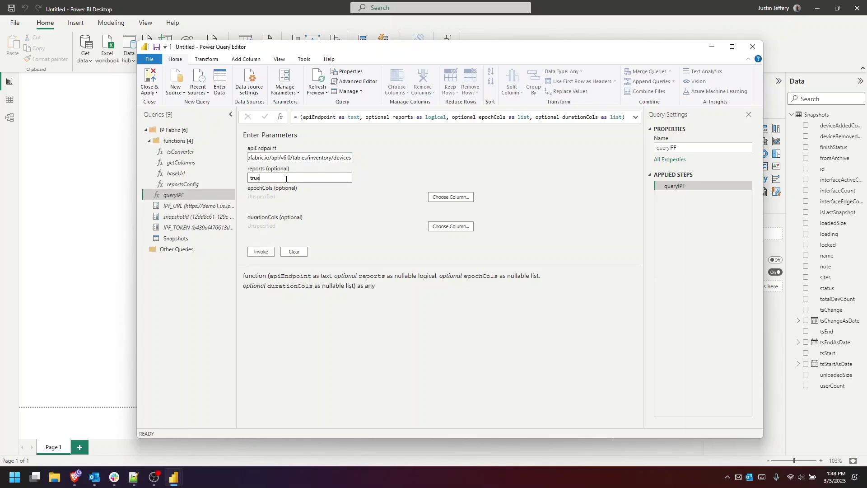
{"action": "left_click", "coordinate": [262, 252]}
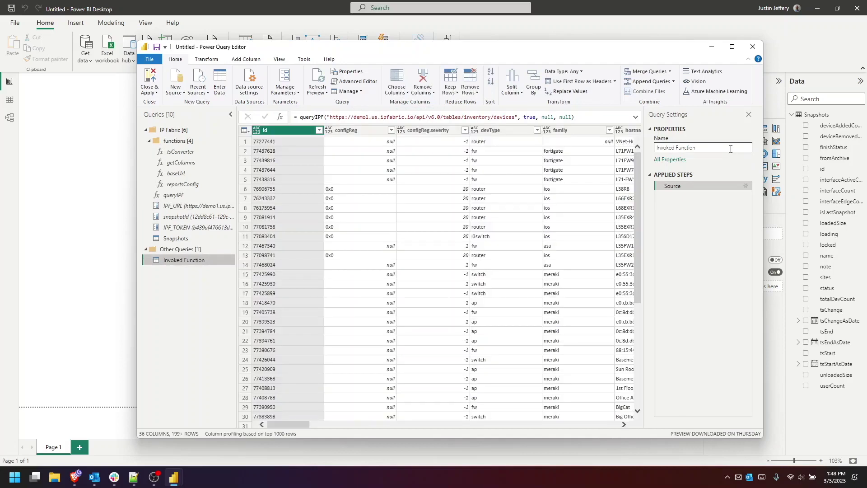
- Rename the invoked query to devices and change the last queryIPF argument in its formula to {"uptime"}
{"action": "left_click_drag", "start_coordinate": [732, 148], "coordinate": [626, 150]}
{"action": "type", "text": "devices"}
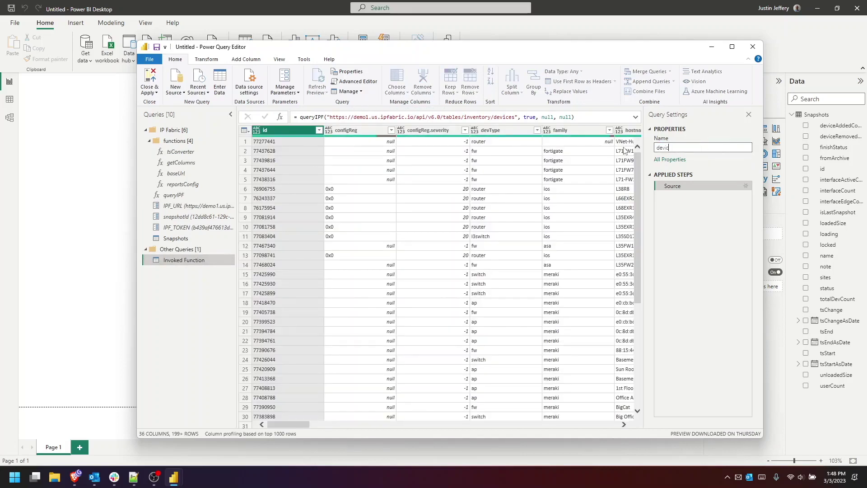
{"action": "double_click", "coordinate": [563, 117]}
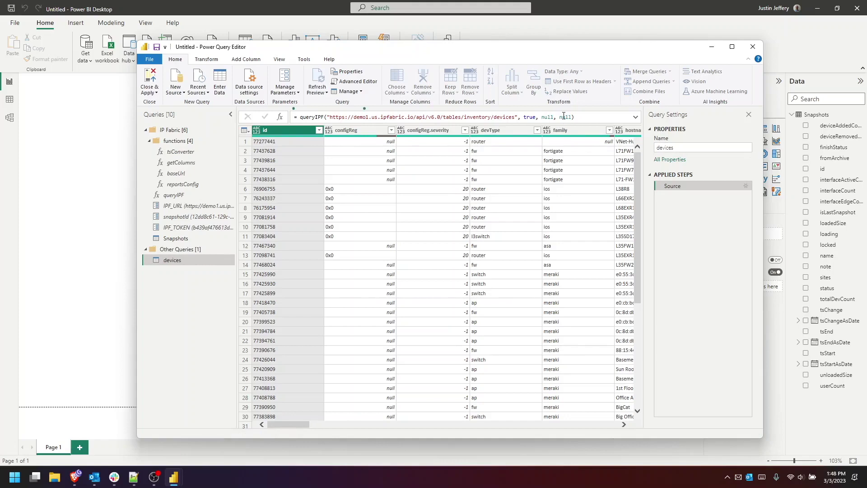
{"action": "type", "text": "{"}
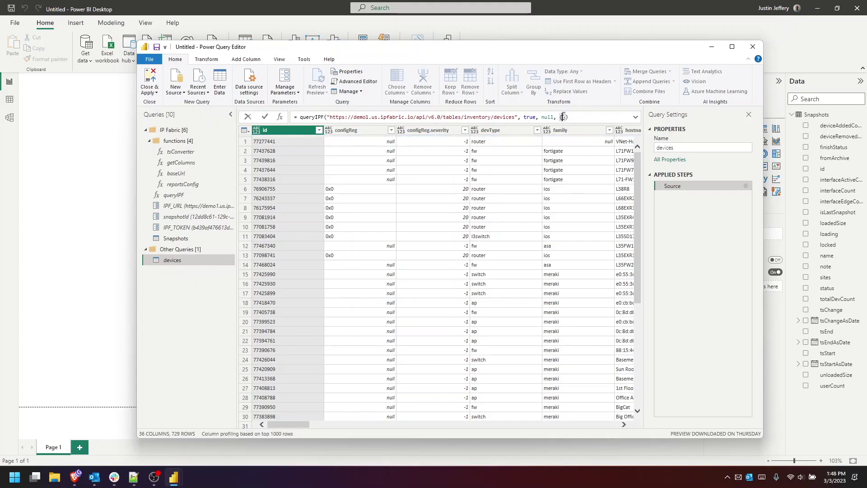
{"action": "type", "text": "\"uptime"}
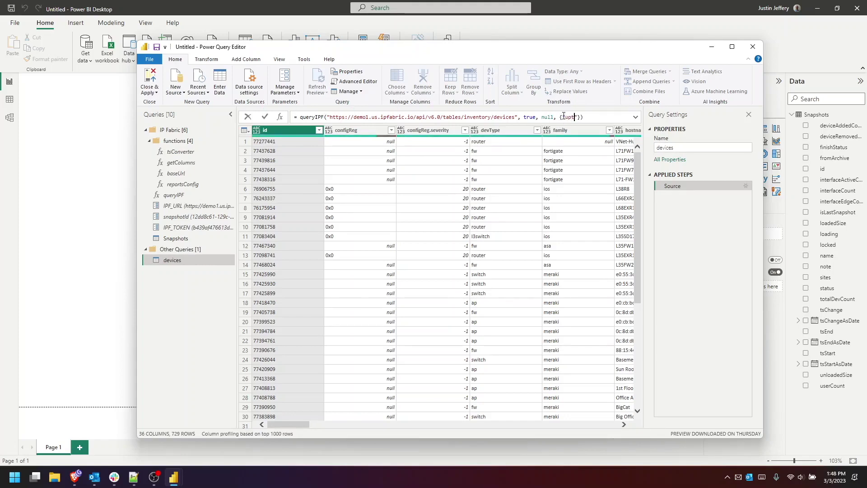
{"action": "key", "text": "Return"}
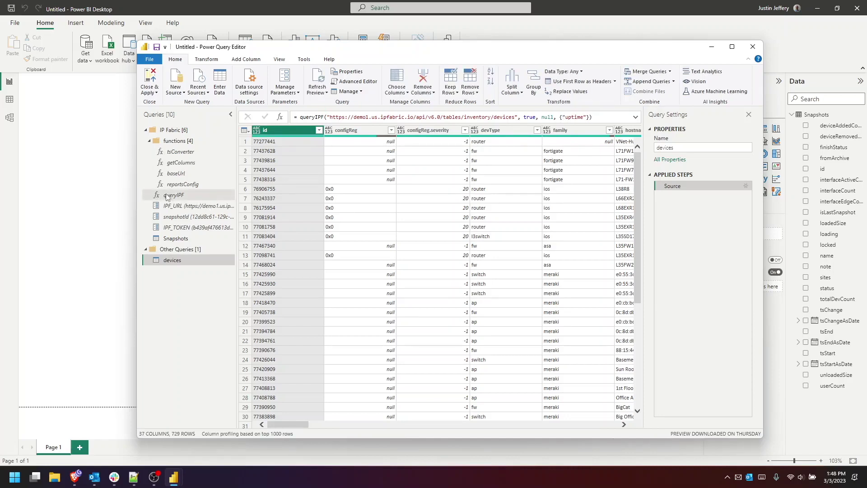
{"action": "left_click", "coordinate": [174, 195]}
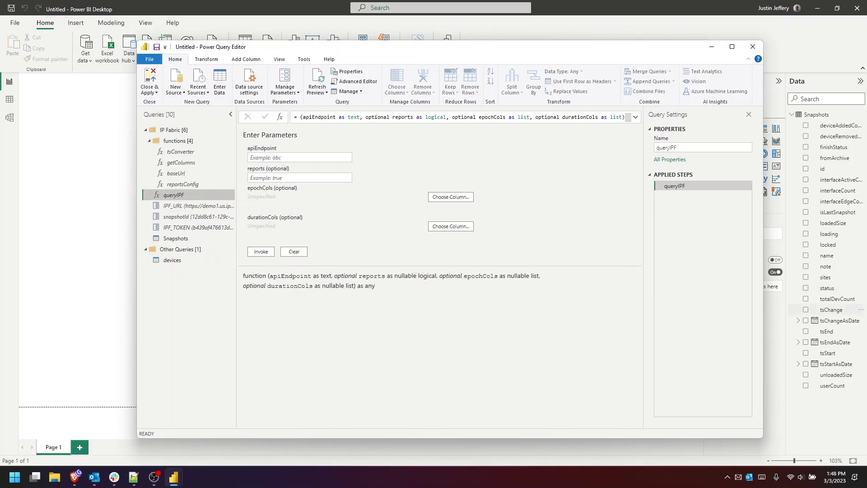
{"action": "key", "text": "alt+Tab"}
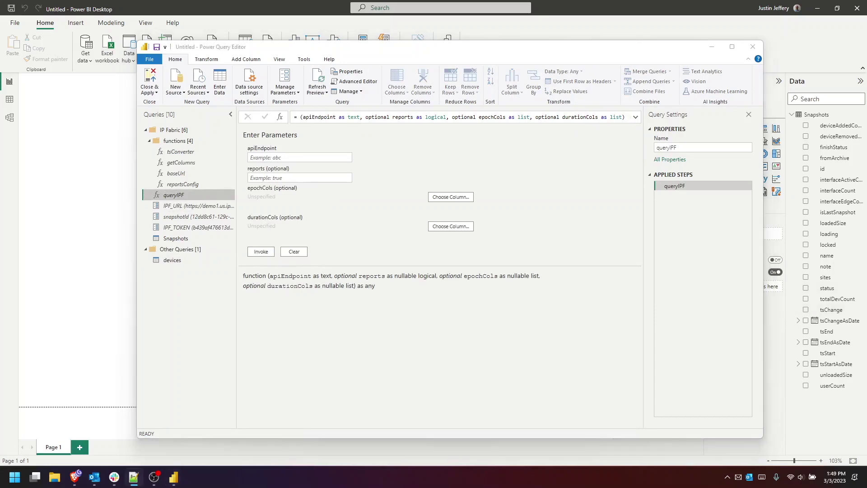
{"action": "left_click", "coordinate": [307, 158]}
{"action": "key", "text": "ctrl+v"}
{"action": "left_click", "coordinate": [286, 178]}
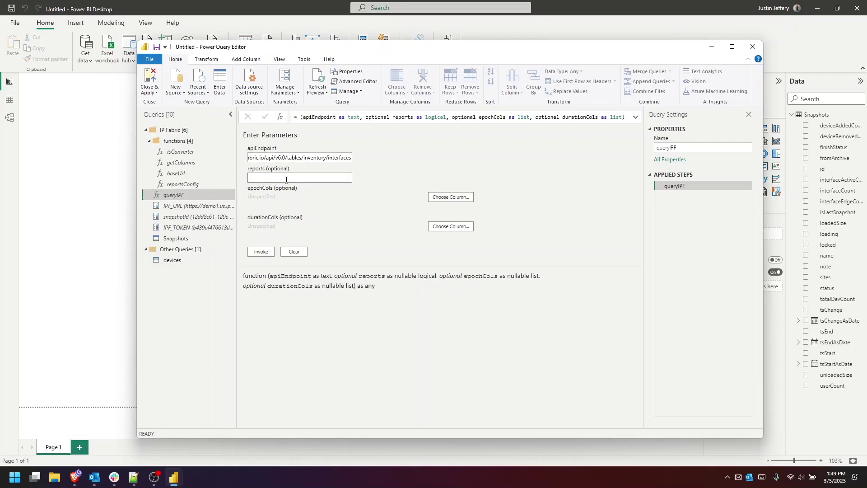
{"action": "type", "text": "rep"}
{"action": "type", "text": "true"}
{"action": "left_click", "coordinate": [259, 251]}
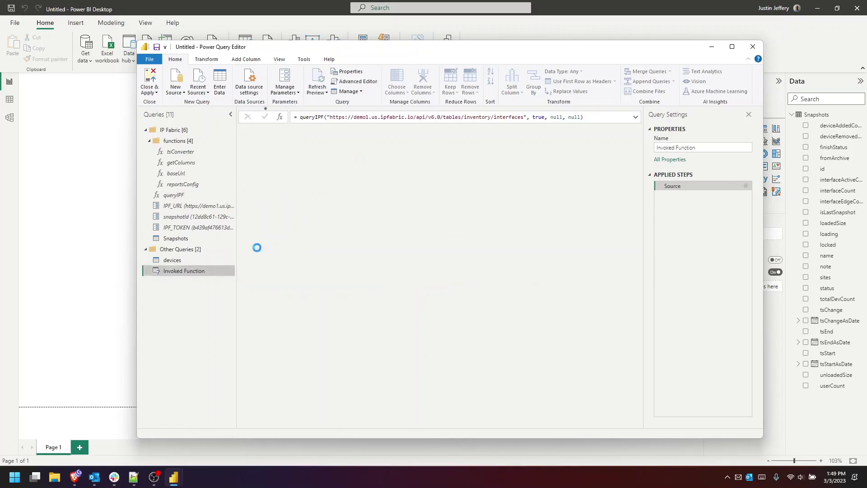
- Rename the newly invoked query to interfaces
{"action": "left_click", "coordinate": [738, 147]}
{"action": "key", "text": "BackSpace"}
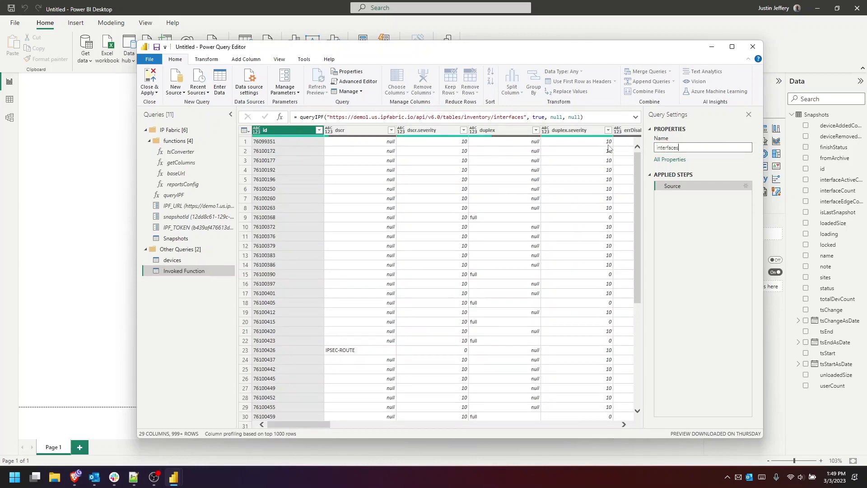
{"action": "key", "text": "Return"}
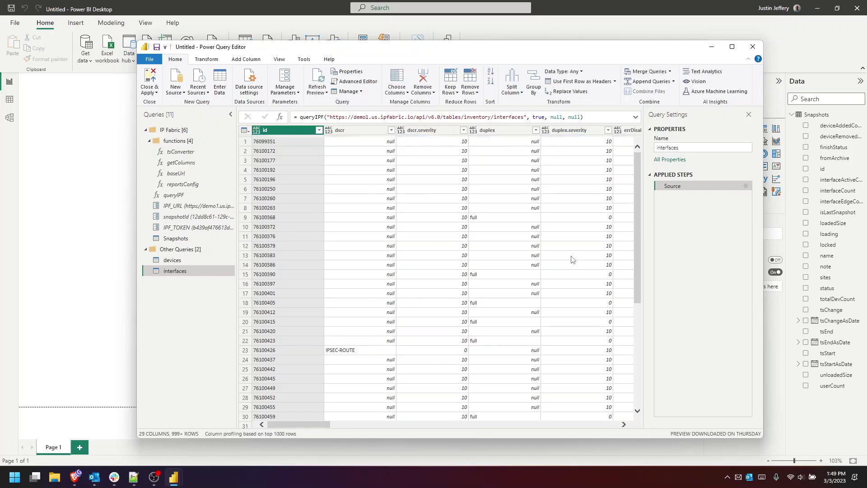
- Examine the sn column in the devices query and in the interfaces query to compare the serial number values
{"action": "left_click", "coordinate": [200, 261]}
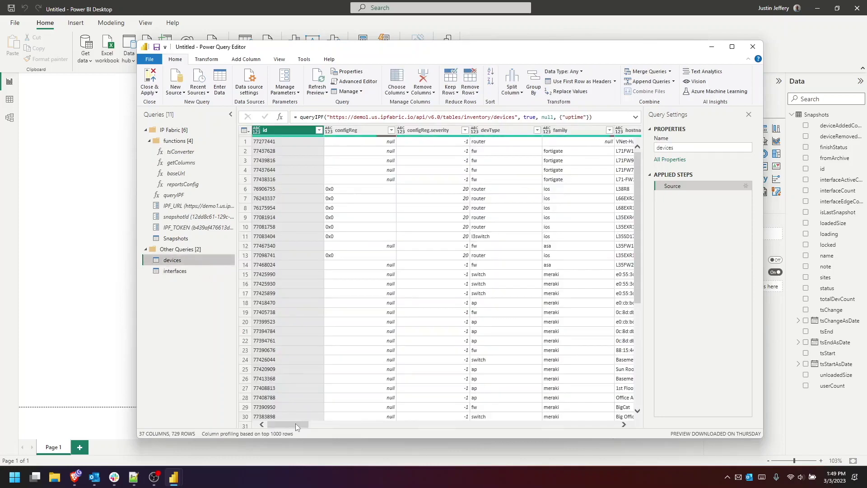
{"action": "left_click_drag", "start_coordinate": [295, 424], "coordinate": [543, 437]}
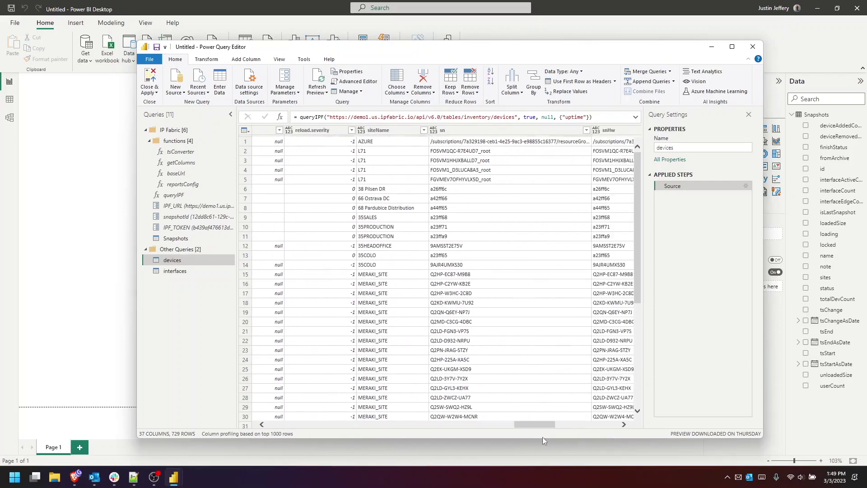
{"action": "left_click", "coordinate": [489, 152]}
{"action": "left_click_drag", "start_coordinate": [548, 374], "coordinate": [562, 375]}
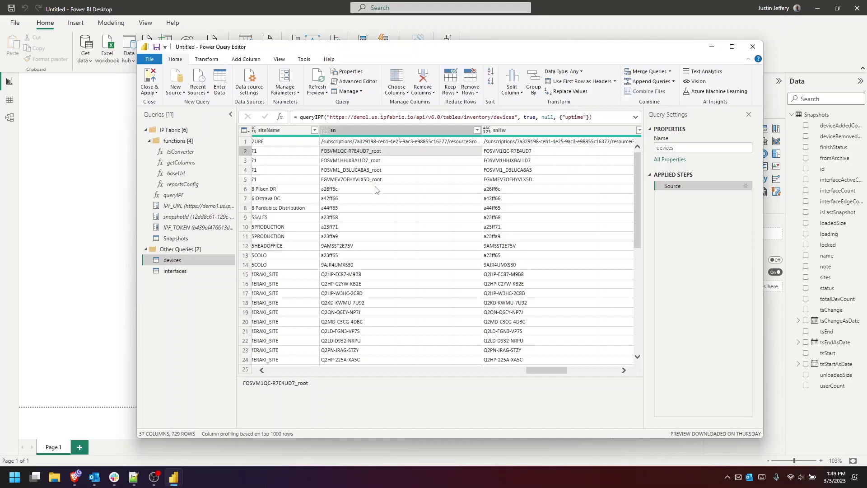
{"action": "left_click", "coordinate": [189, 271]}
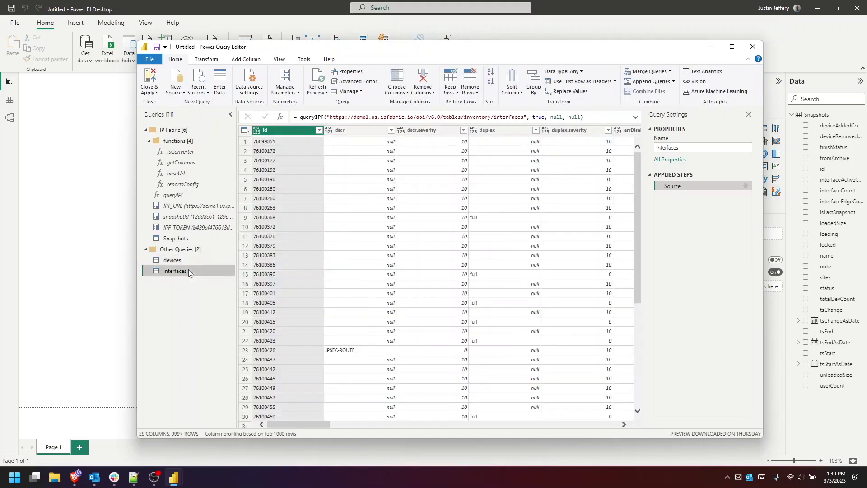
{"action": "left_click_drag", "start_coordinate": [326, 428], "coordinate": [551, 429]}
{"action": "left_click_drag", "start_coordinate": [572, 429], "coordinate": [573, 429]}
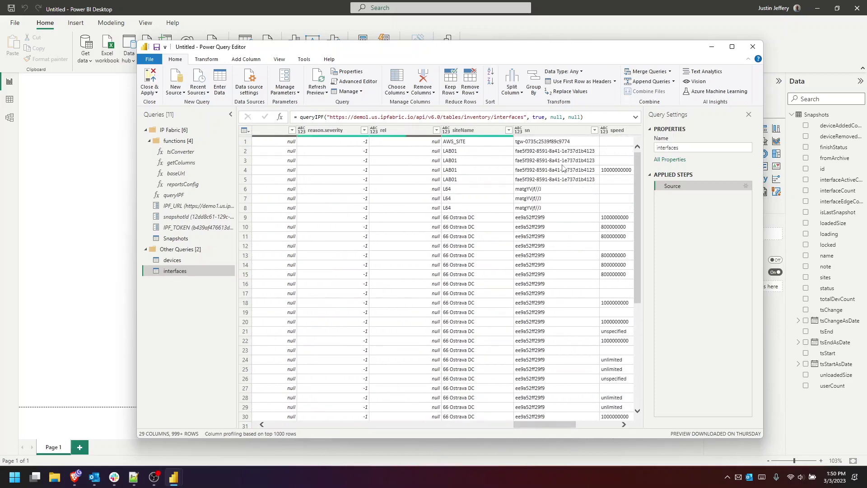
- Add a merged column named sn:intName to the interfaces query, combining the intName and sn columns with a Colon separator
{"action": "left_click_drag", "start_coordinate": [539, 425], "coordinate": [373, 427]}
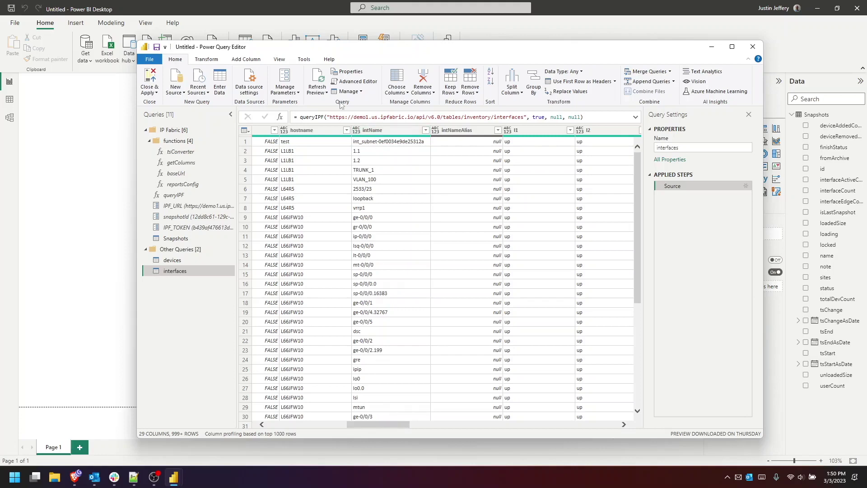
{"action": "left_click", "coordinate": [406, 131]}
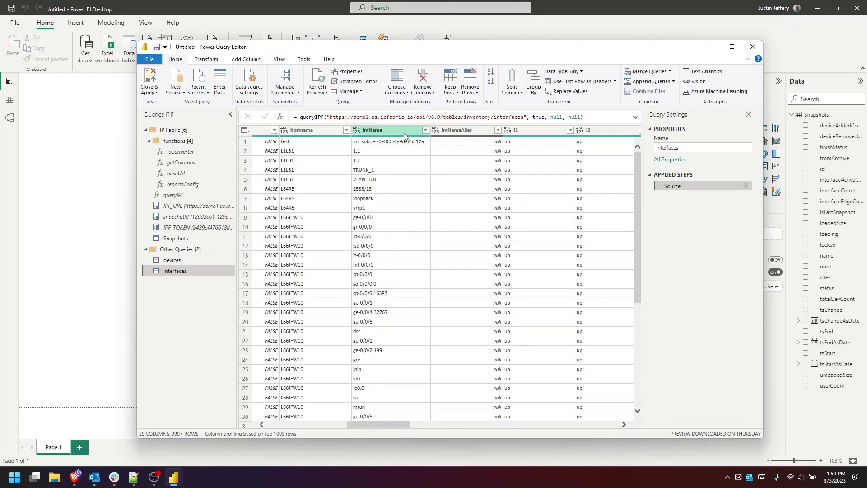
{"action": "left_click_drag", "start_coordinate": [398, 429], "coordinate": [560, 421]}
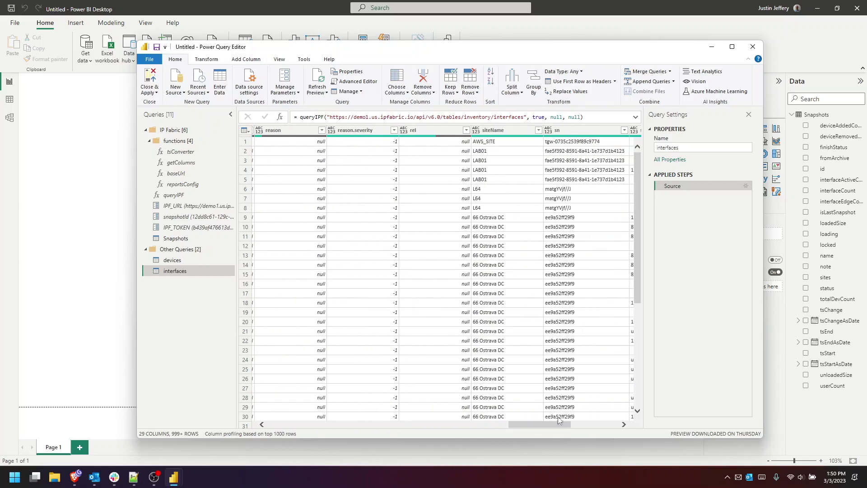
{"action": "left_click", "coordinate": [570, 135]}
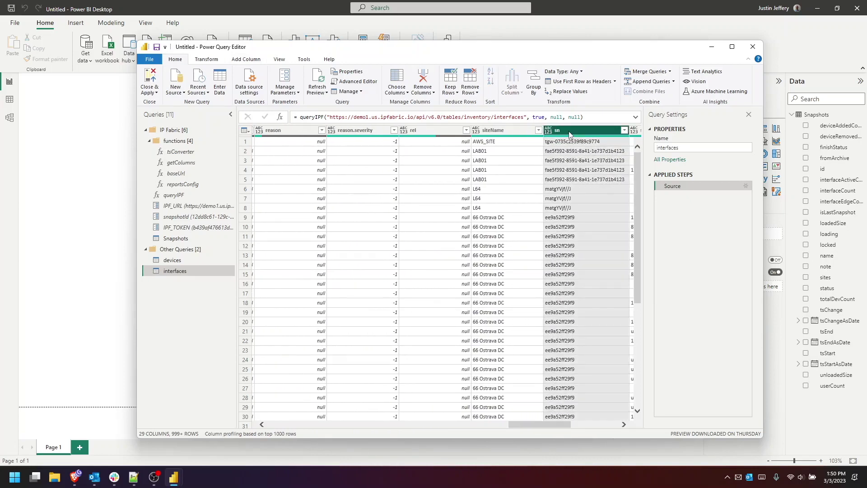
{"action": "right_click", "coordinate": [569, 135]}
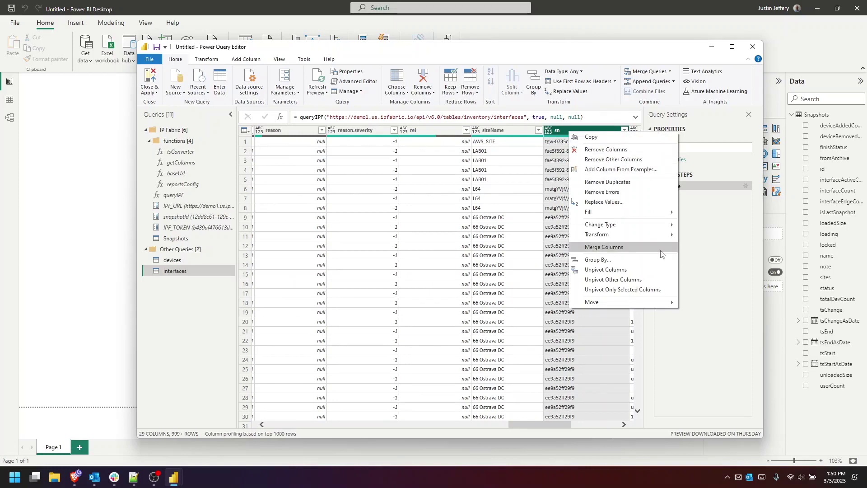
{"action": "left_click", "coordinate": [524, 62]}
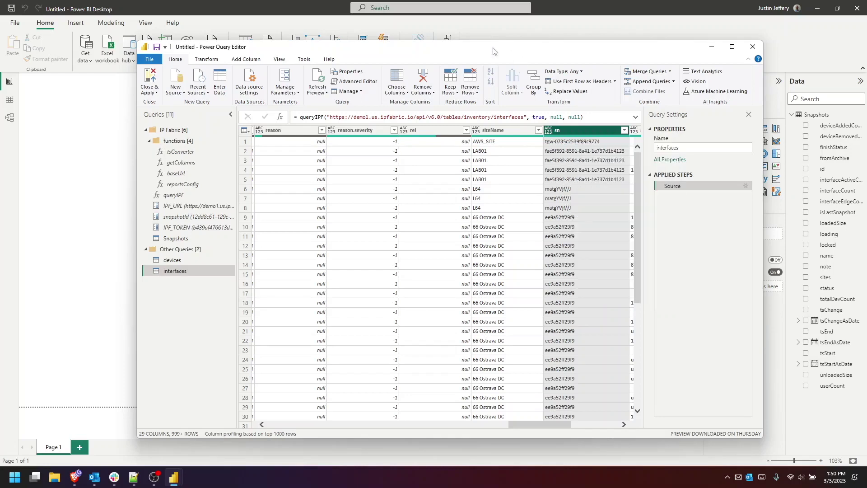
{"action": "left_click", "coordinate": [249, 62]}
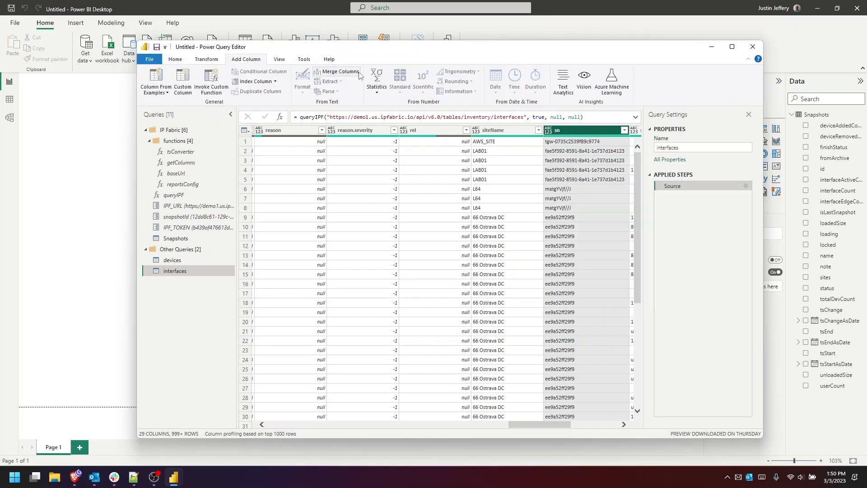
{"action": "left_click", "coordinate": [341, 72]}
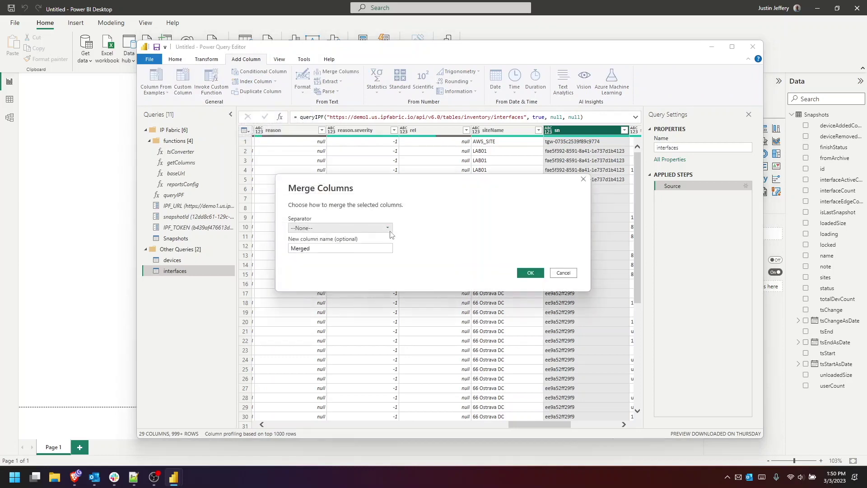
{"action": "left_click", "coordinate": [389, 230]}
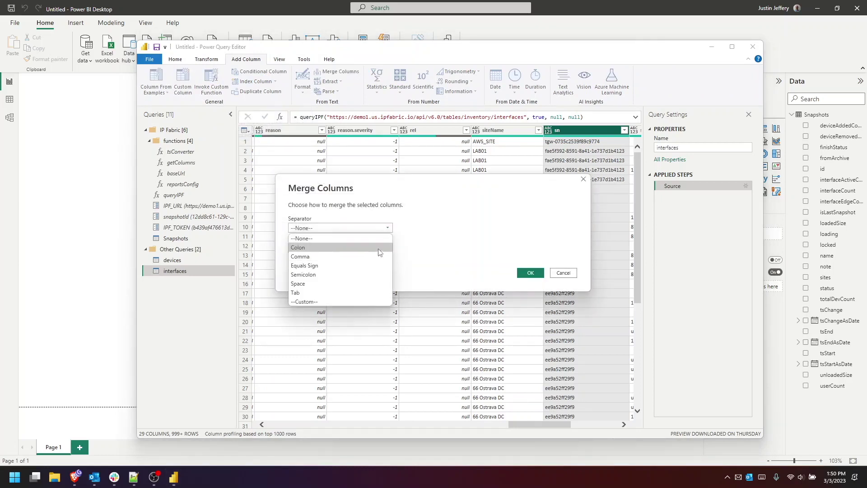
{"action": "left_click", "coordinate": [379, 248]}
{"action": "left_click_drag", "start_coordinate": [379, 249], "coordinate": [277, 254]}
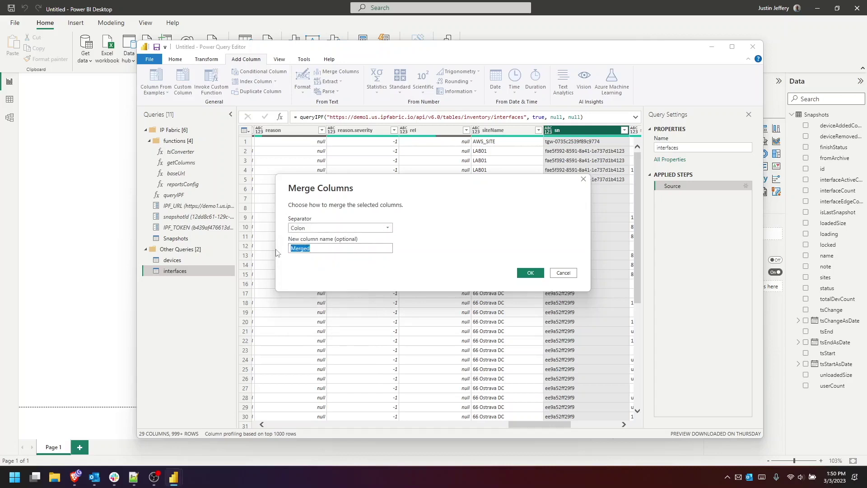
{"action": "type", "text": "sn:intName"}
{"action": "left_click", "coordinate": [533, 273]}
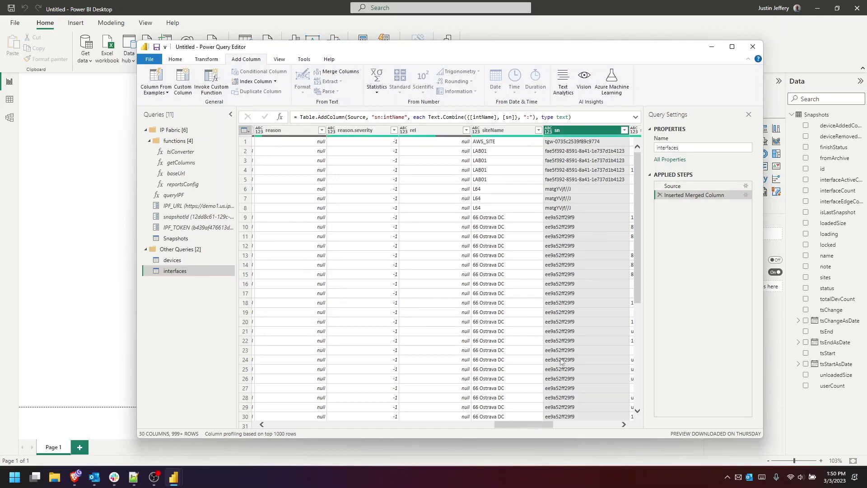
- Reorder the columns in the merged column's formula so it reads Text.Combine({[sn], [intName]}, ":")
{"action": "left_click_drag", "start_coordinate": [526, 425], "coordinate": [592, 424]}
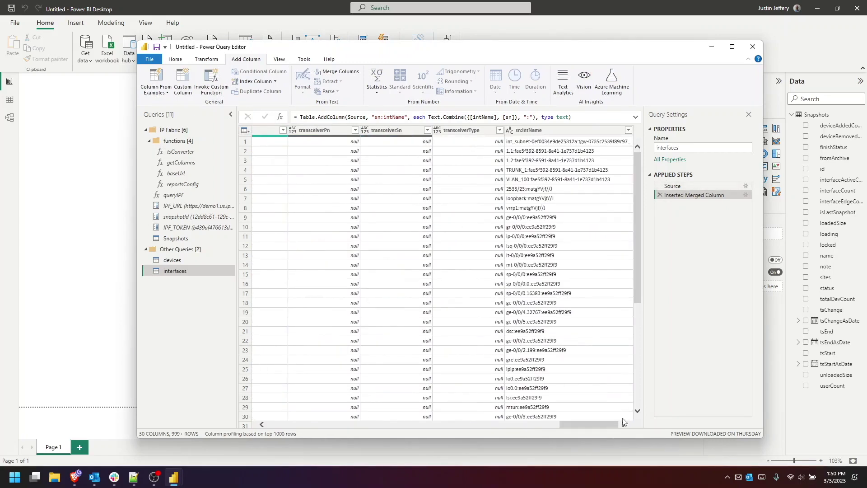
{"action": "left_click", "coordinate": [564, 132]}
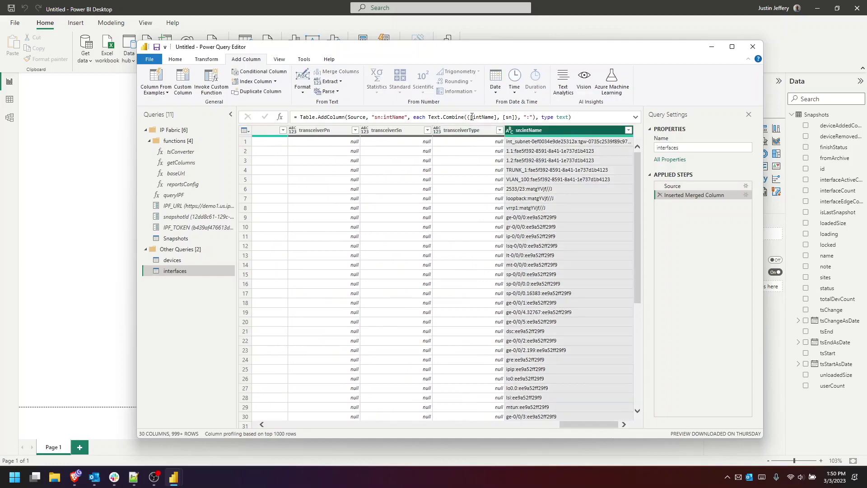
{"action": "left_click_drag", "start_coordinate": [470, 117], "coordinate": [498, 117]}
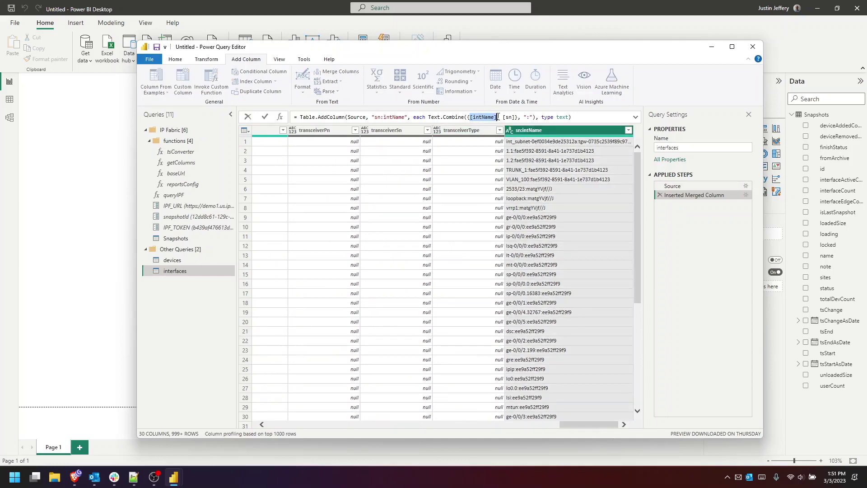
{"action": "key", "text": "BackSpace"}
{"action": "key", "text": "Delete"}
{"action": "key", "text": "Delete"}
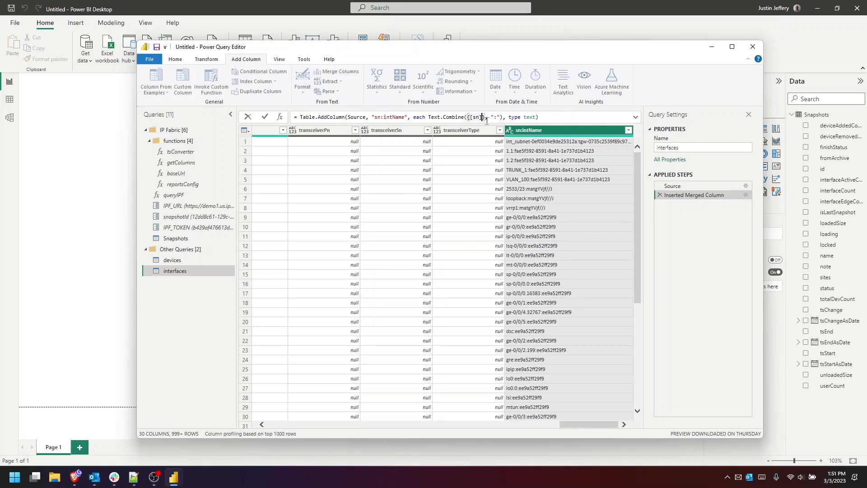
{"action": "type", "text": ", [intName]"}
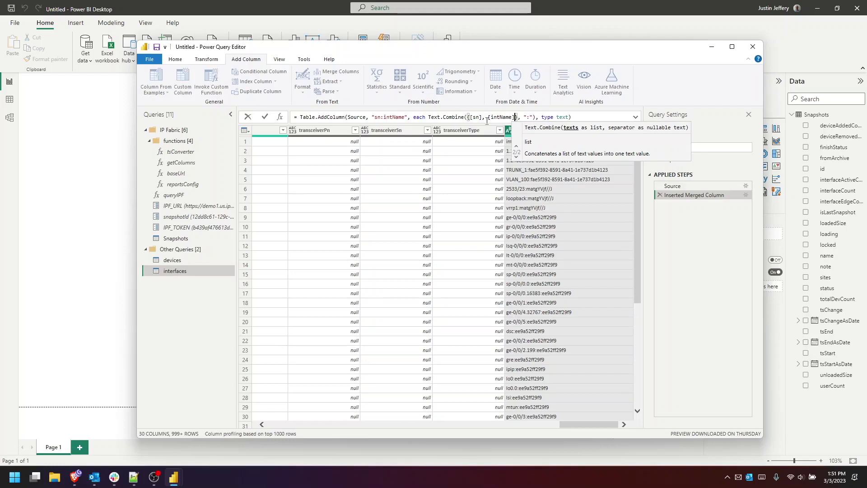
{"action": "key", "text": "Return"}
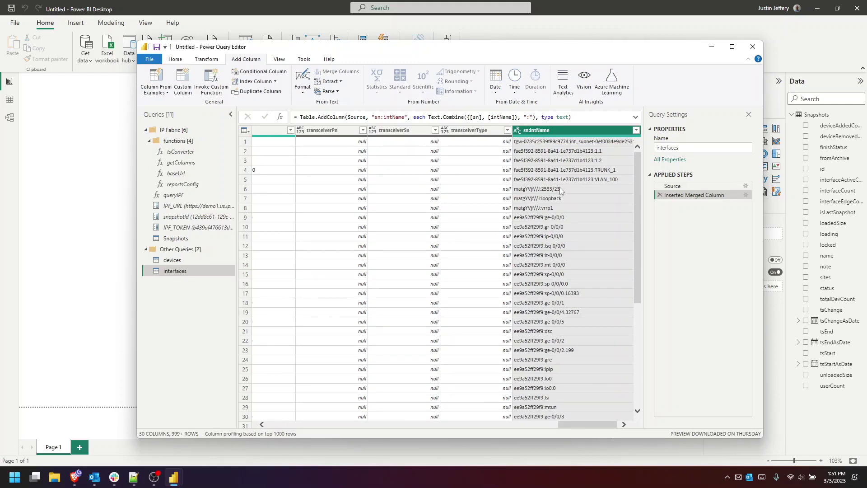
- Switch to IP Fabric in the browser and open the BGP neighbors table under the routing technologies
{"action": "key", "text": "alt+Tab"}
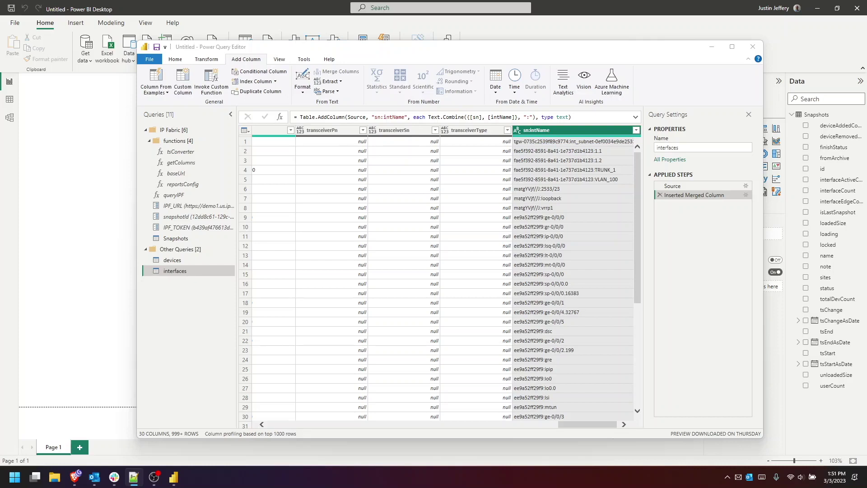
{"action": "left_click", "coordinate": [75, 477]}
{"action": "left_click", "coordinate": [82, 258]}
{"action": "scroll", "coordinate": [86, 255], "scroll_direction": "down", "scroll_amount": 3}
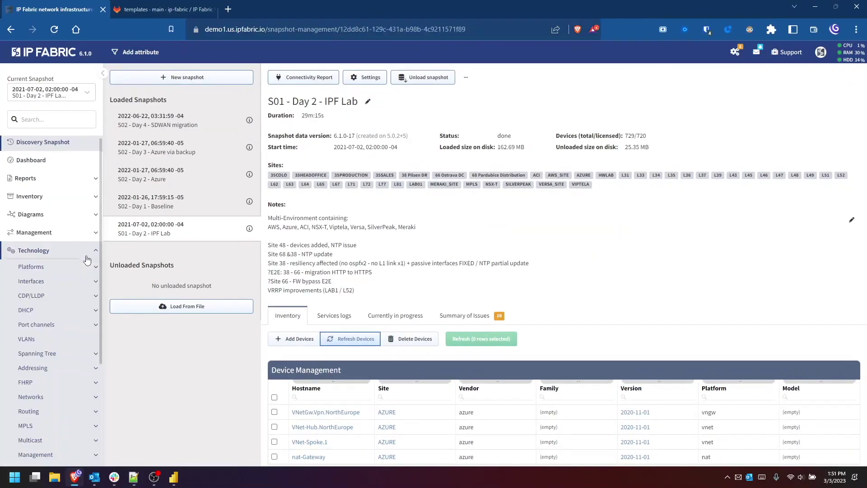
{"action": "left_click", "coordinate": [87, 262]}
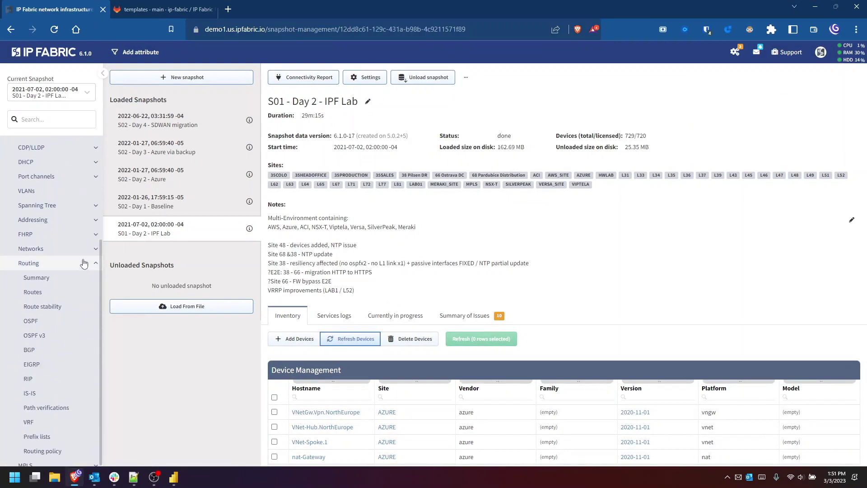
{"action": "left_click", "coordinate": [70, 351]}
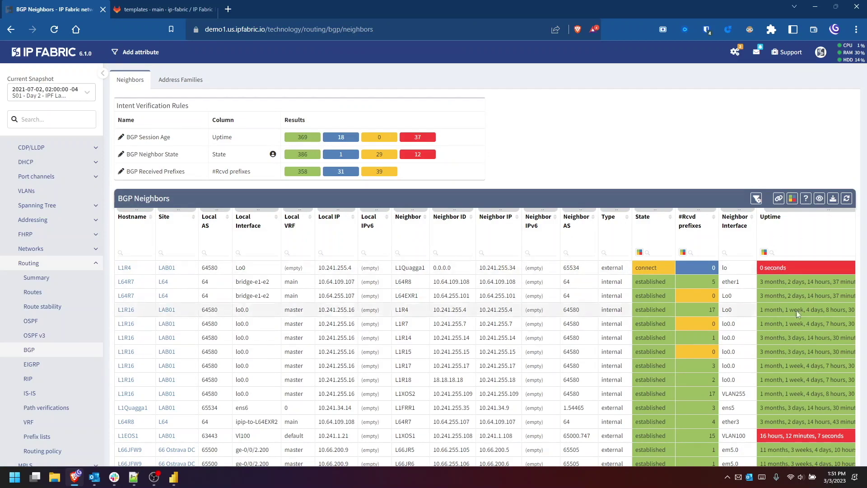
- Display the BGP Neighbors table's API documentation and copy its endpoint URL
{"action": "left_click", "coordinate": [803, 202]}
{"action": "scroll", "coordinate": [387, 235], "scroll_direction": "down", "scroll_amount": 5}
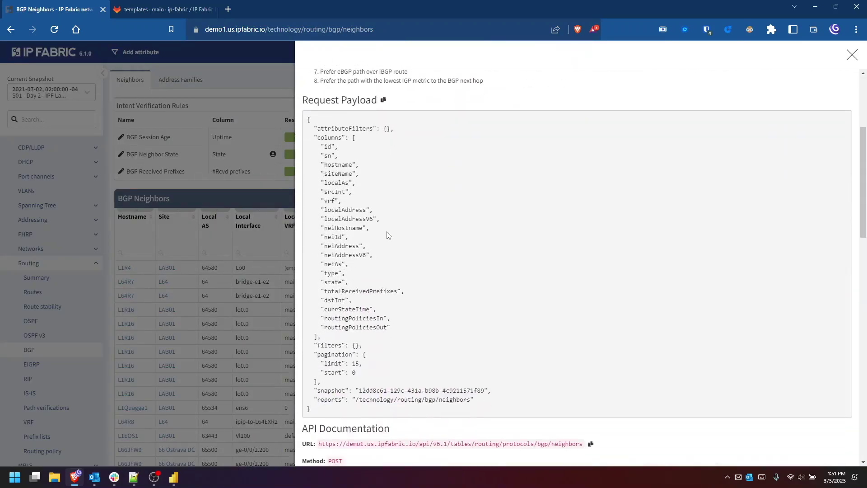
{"action": "scroll", "coordinate": [388, 235], "scroll_direction": "down", "scroll_amount": 3}
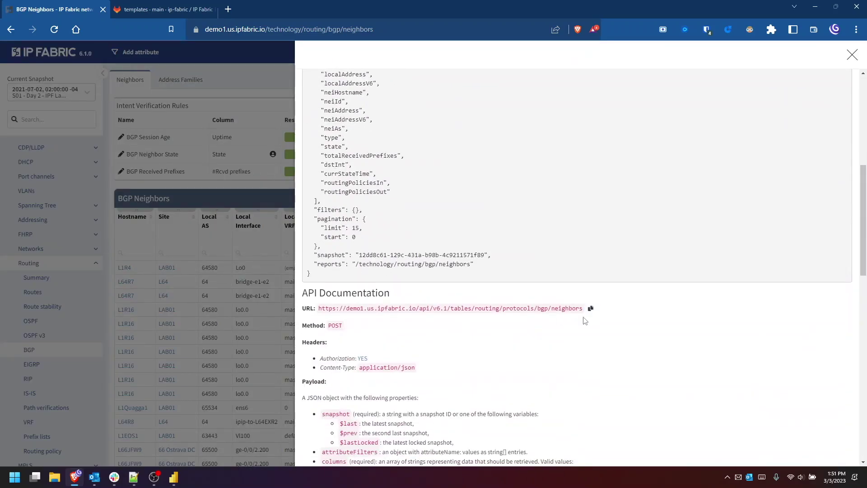
{"action": "mouse_move", "coordinate": [174, 478]}
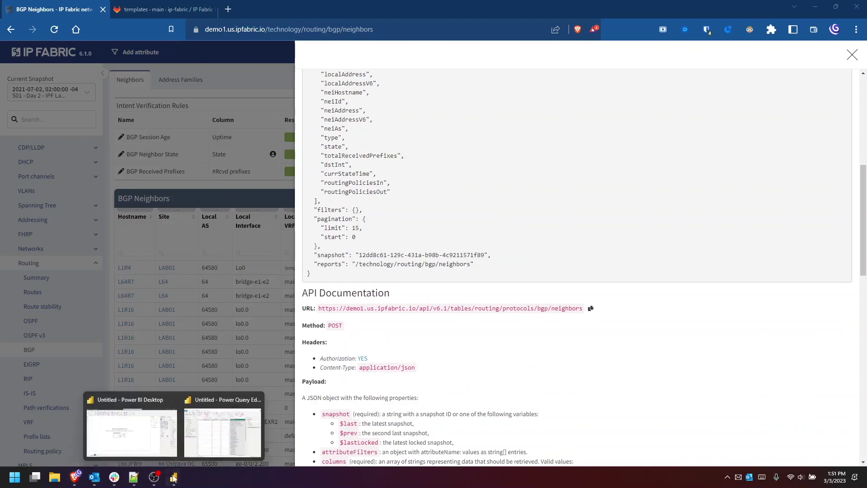
{"action": "left_click", "coordinate": [202, 430]}
{"action": "left_click", "coordinate": [174, 194]}
{"action": "left_click", "coordinate": [301, 157]}
{"action": "key", "text": "ctrl+v"}
{"action": "left_click", "coordinate": [300, 177]}
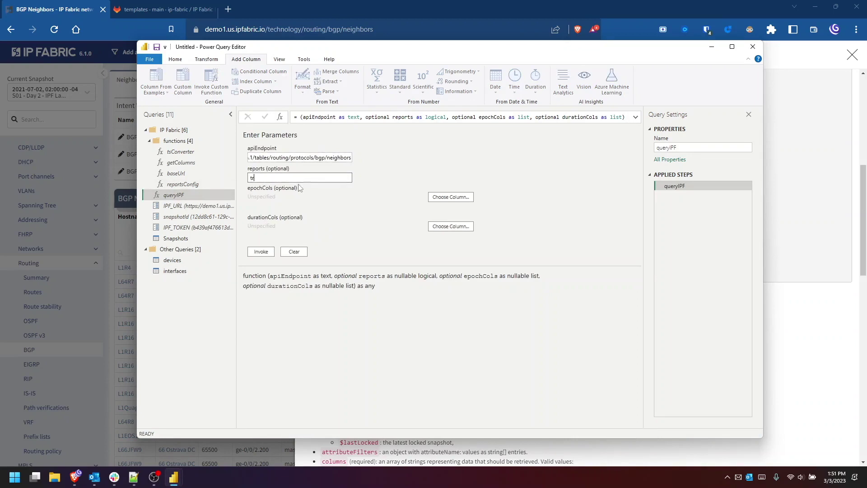
{"action": "left_click", "coordinate": [253, 252]}
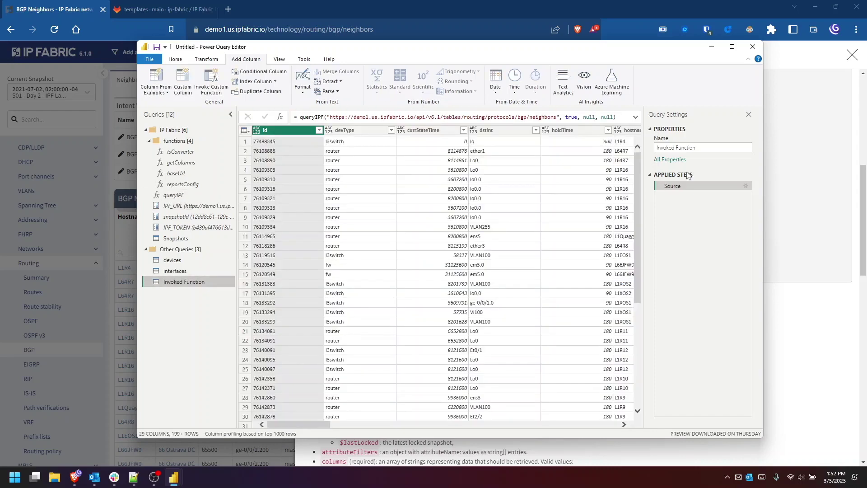
- Rename the newly invoked query to bgp
{"action": "left_click", "coordinate": [714, 149]}
{"action": "type", "text": "bgp"}
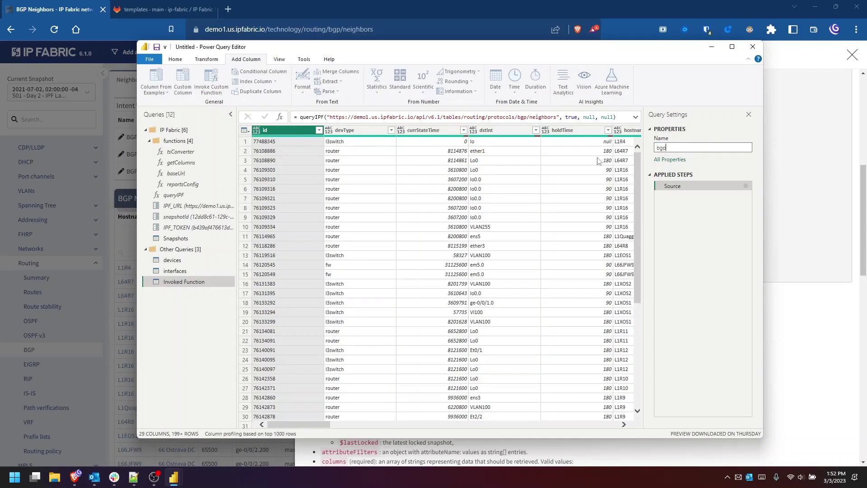
{"action": "key", "text": "Return"}
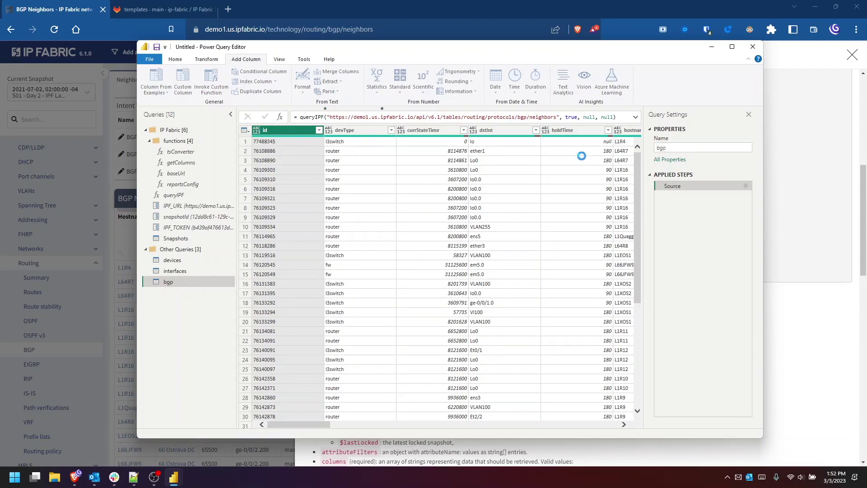
- Switch to IP Fabric in the browser and copy the column name currStateTime from the BGP neighbors request payload
{"action": "left_click", "coordinate": [820, 371]}
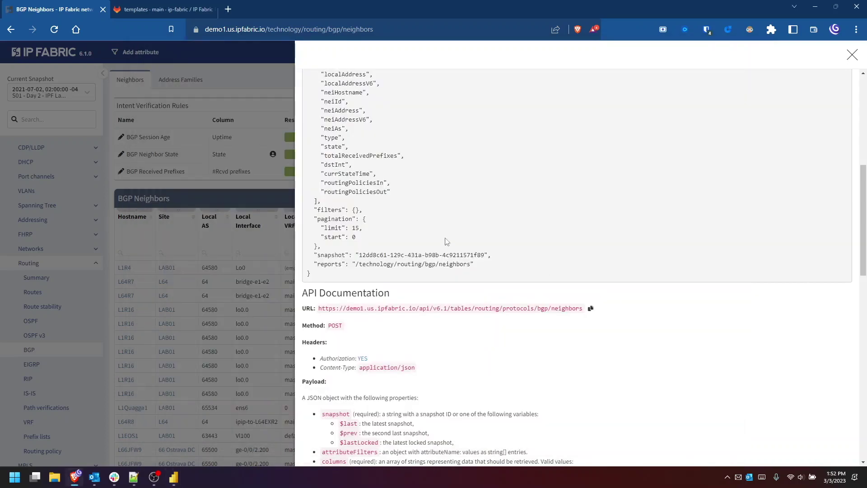
{"action": "double_click", "coordinate": [356, 176]}
{"action": "scroll", "coordinate": [357, 178], "scroll_direction": "up", "scroll_amount": 3}
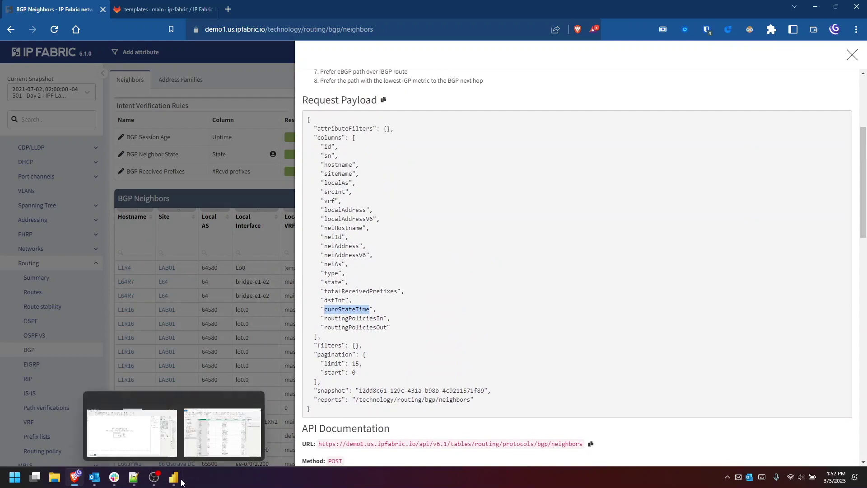
- Switch to Power Query Editor and replace the last argument of the bgp query's queryIPF formula with {"currStateTime"}
{"action": "left_click", "coordinate": [206, 439]}
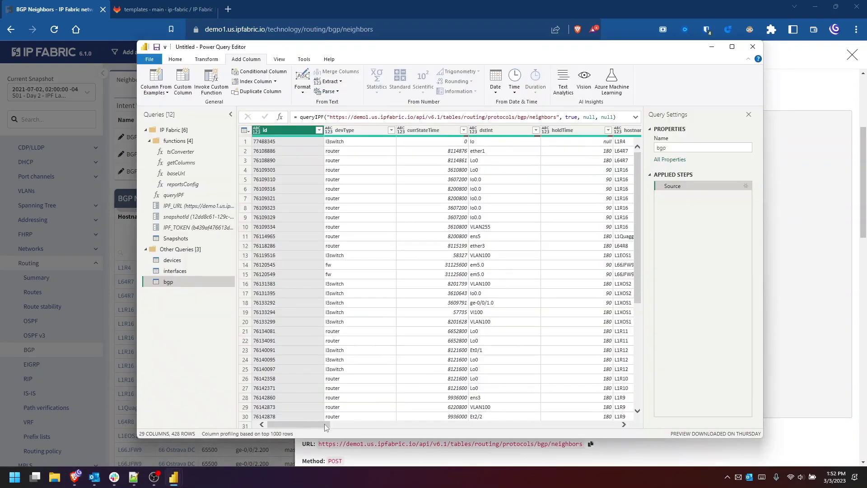
{"action": "scroll", "coordinate": [327, 426], "scroll_direction": "right", "scroll_amount": 1}
{"action": "double_click", "coordinate": [609, 116]}
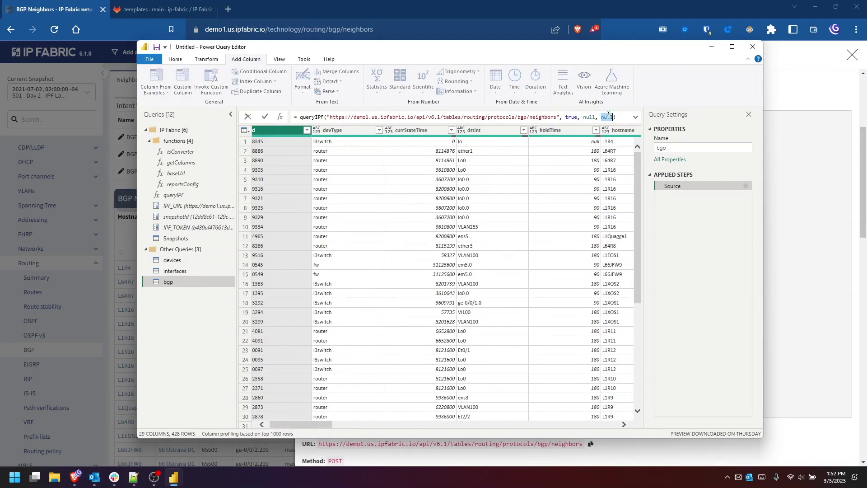
{"action": "type", "text": "{\"currStateTime"}
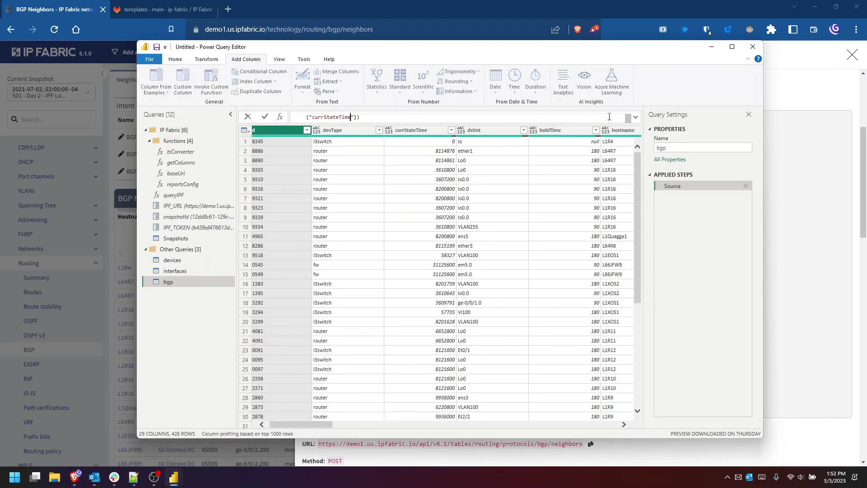
{"action": "key", "text": "Return"}
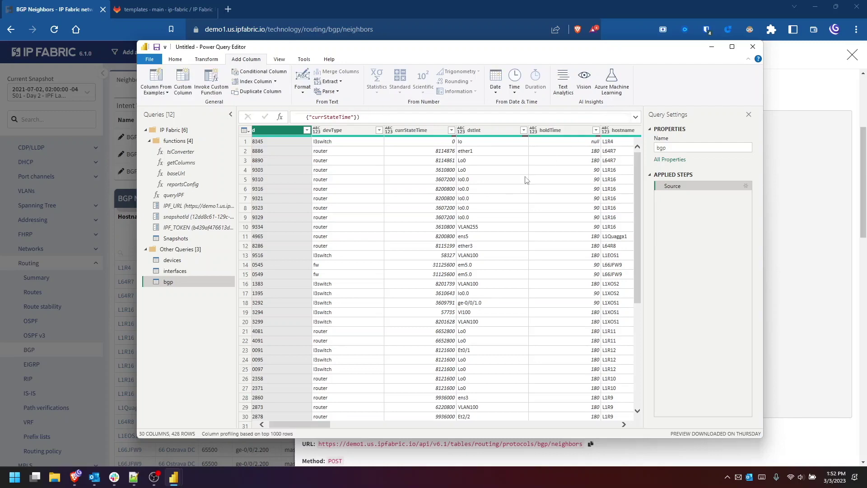
{"action": "left_click_drag", "start_coordinate": [323, 425], "coordinate": [641, 432]}
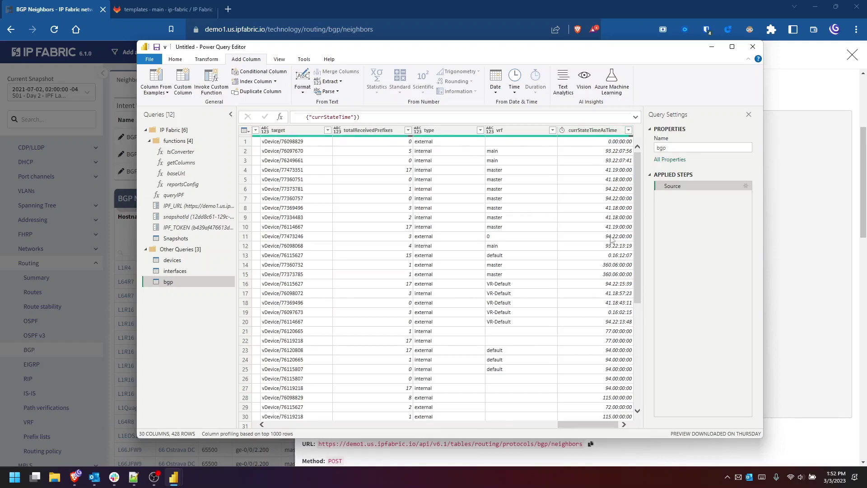
- Add a merged column named sn:srcInt to the bgp query, combining sn and srcInt with a colon separator
{"action": "left_click_drag", "start_coordinate": [588, 428], "coordinate": [486, 428]}
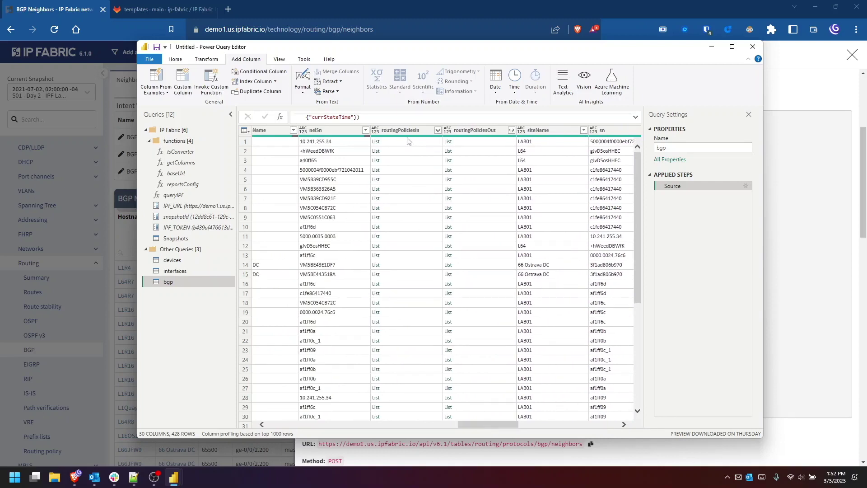
{"action": "left_click_drag", "start_coordinate": [471, 424], "coordinate": [292, 426]}
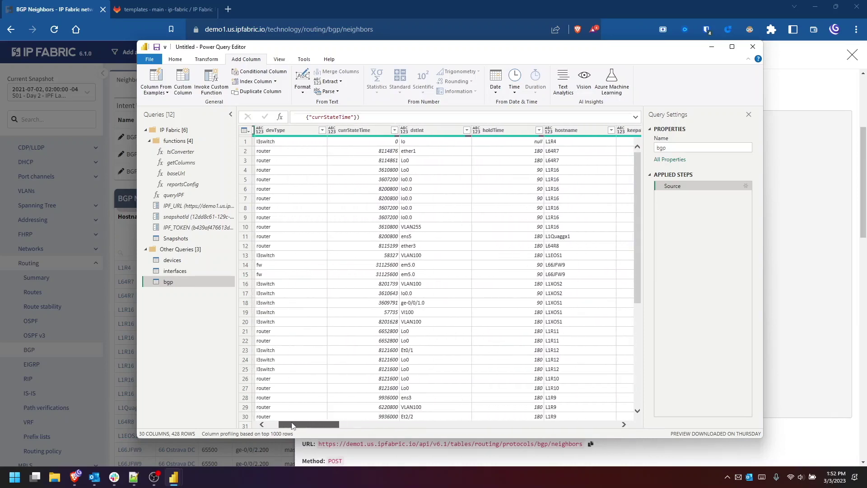
{"action": "left_click_drag", "start_coordinate": [292, 426], "coordinate": [490, 440]}
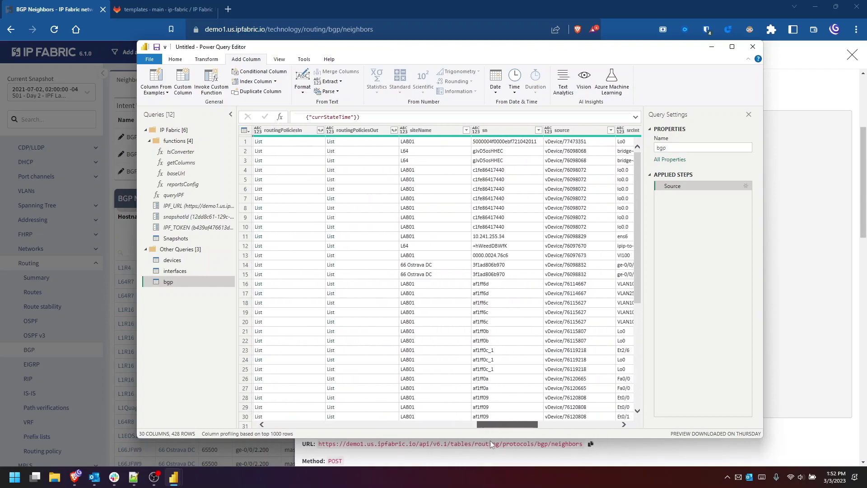
{"action": "left_click", "coordinate": [492, 129]}
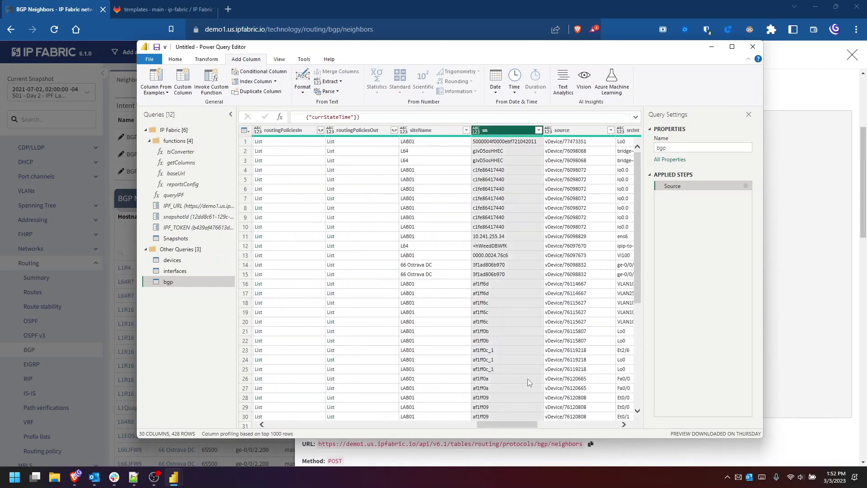
{"action": "left_click_drag", "start_coordinate": [528, 428], "coordinate": [551, 421]}
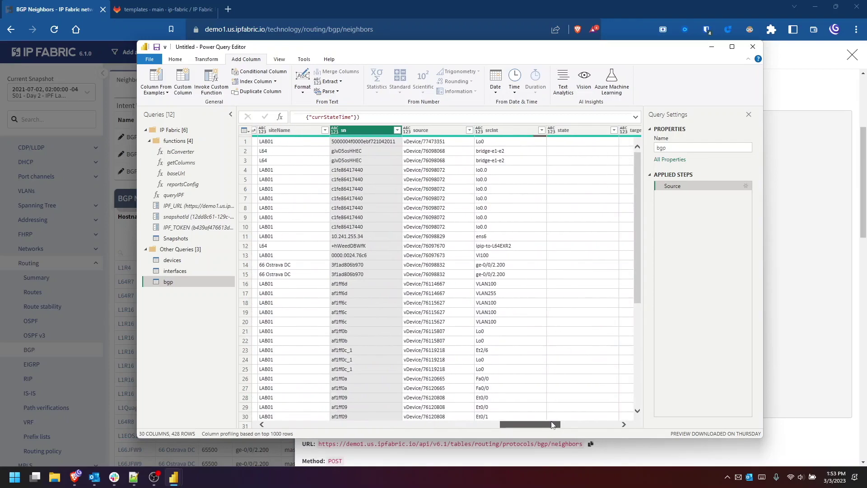
{"action": "left_click", "coordinate": [497, 131], "text": "ctrl"}
{"action": "left_click", "coordinate": [338, 72]}
{"action": "left_click", "coordinate": [338, 231]}
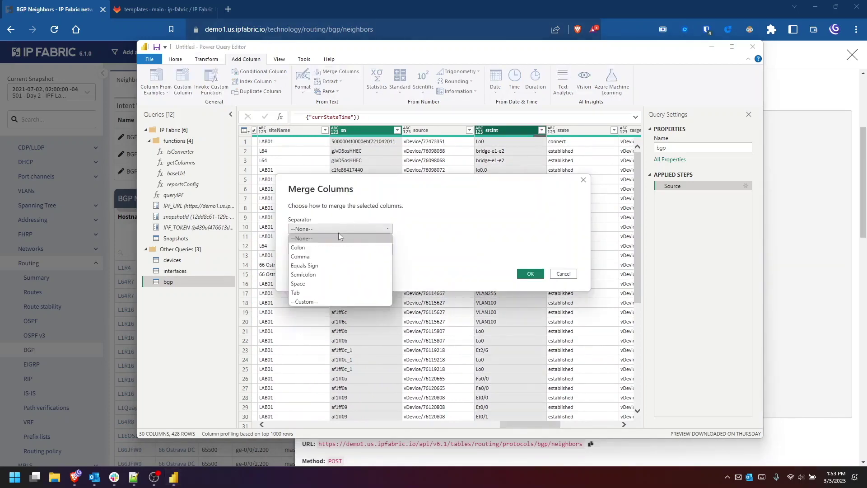
{"action": "left_click", "coordinate": [336, 253]}
{"action": "double_click", "coordinate": [319, 250]}
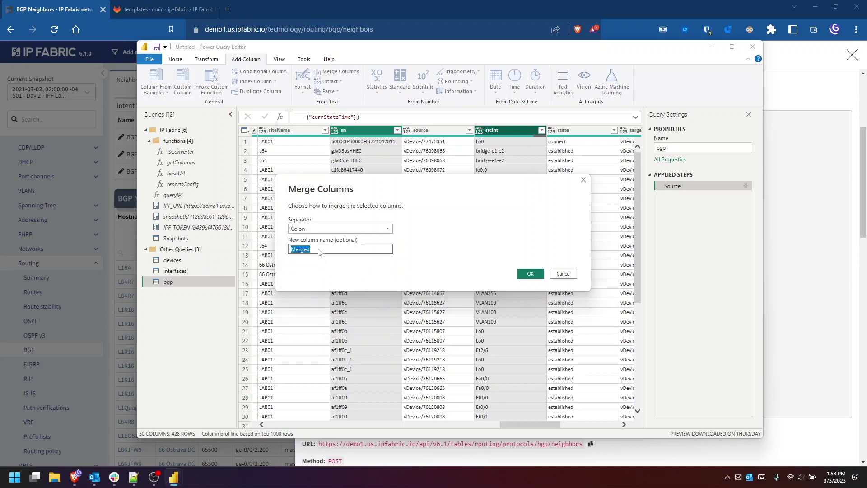
{"action": "type", "text": "sn:srcInt"}
{"action": "left_click", "coordinate": [530, 274]}
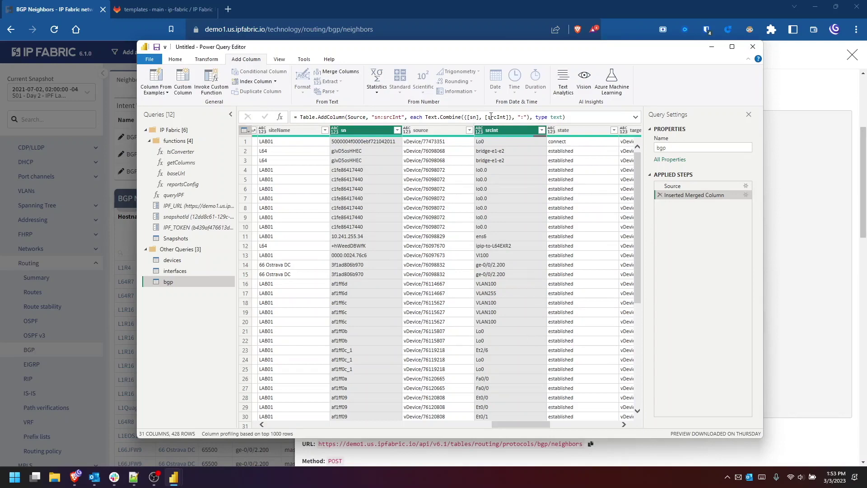
{"action": "left_click_drag", "start_coordinate": [519, 425], "coordinate": [600, 424]}
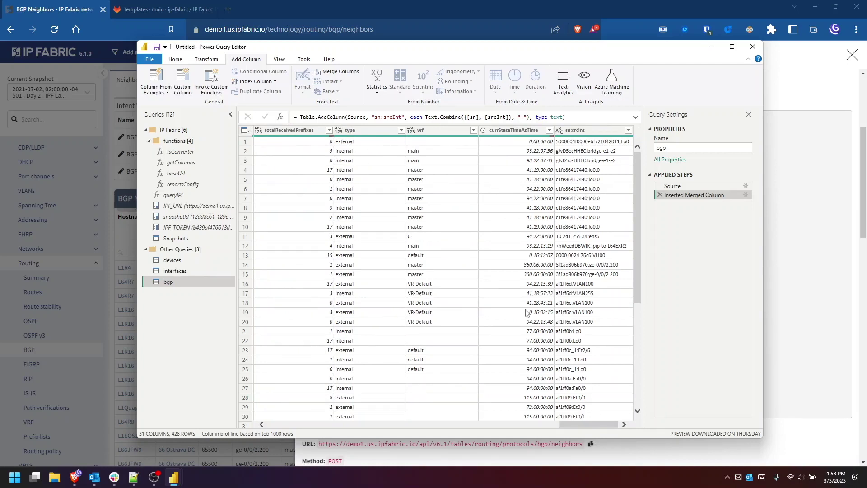
- Switch to the microsoft-power-query GitLab repository in the browser and find the README section on expanding "List" columns
{"action": "left_click", "coordinate": [207, 196]}
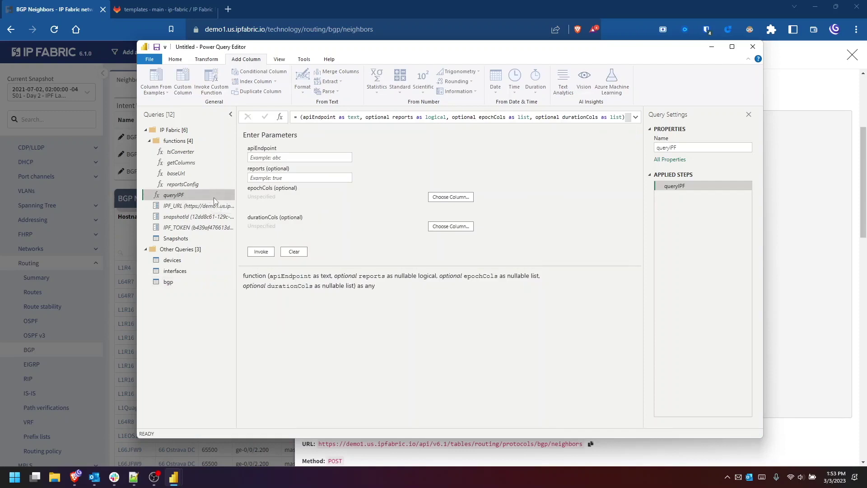
{"action": "left_click", "coordinate": [162, 9]}
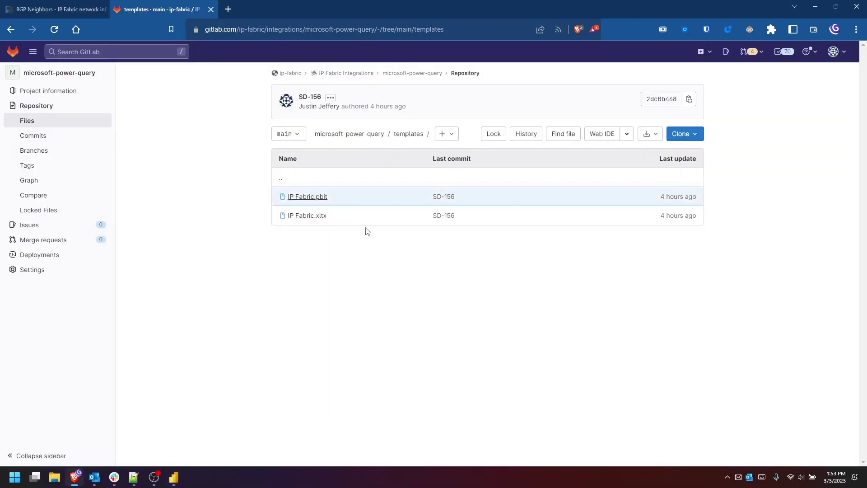
{"action": "left_click", "coordinate": [11, 29]}
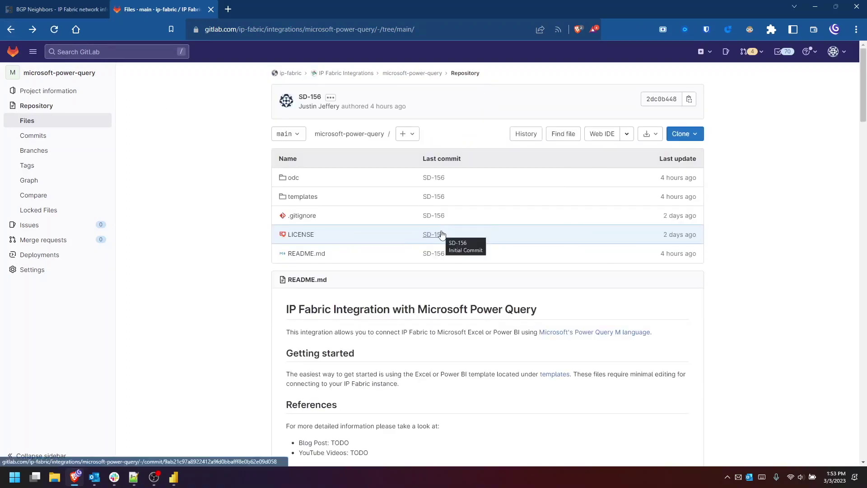
{"action": "scroll", "coordinate": [436, 231], "scroll_direction": "down", "scroll_amount": 20}
{"action": "scroll", "coordinate": [436, 230], "scroll_direction": "down", "scroll_amount": 10}
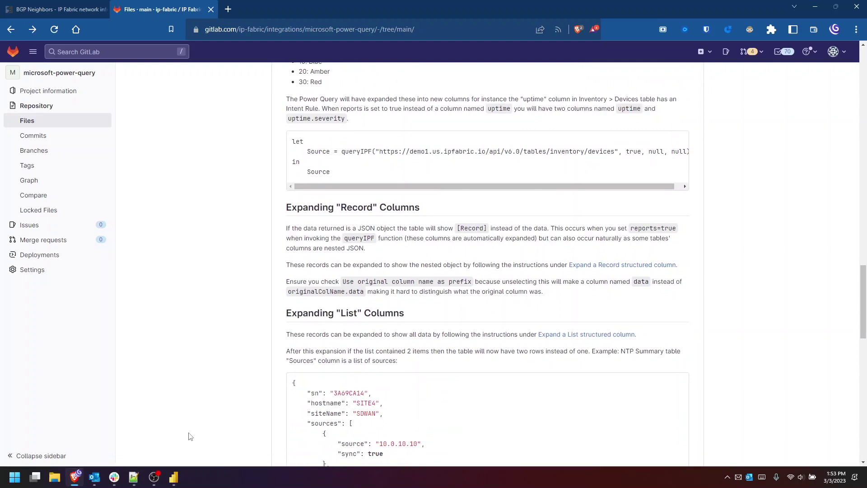
{"action": "mouse_move", "coordinate": [174, 478]}
{"action": "left_click", "coordinate": [226, 427]}
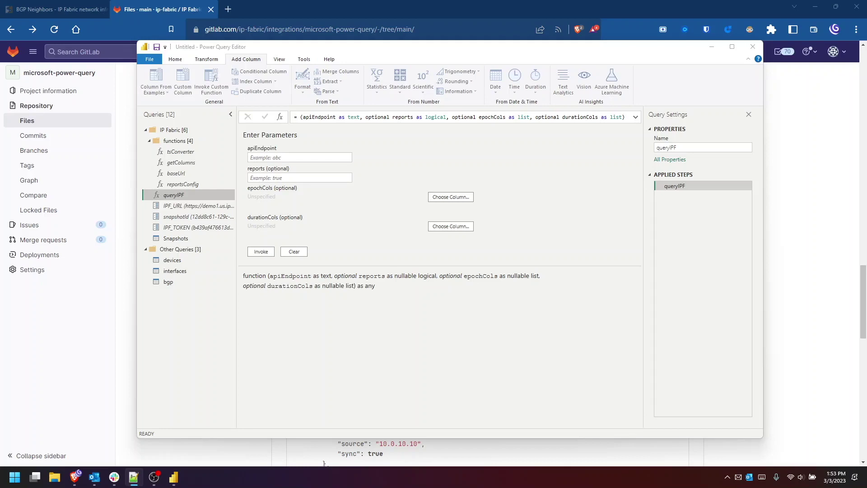
{"action": "left_click", "coordinate": [311, 158]}
{"action": "type", "text": "api/v6.0/tables/management/ntp/summary"}
{"action": "left_click", "coordinate": [330, 178]}
{"action": "type", "text": "true"}
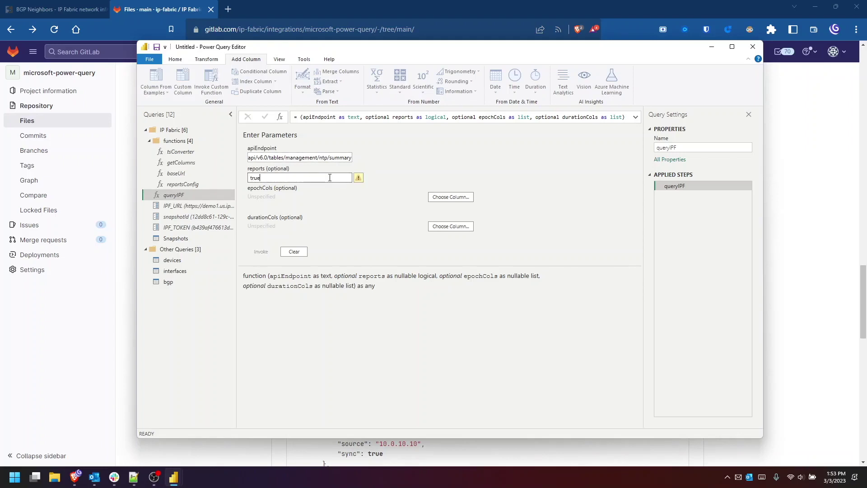
{"action": "left_click", "coordinate": [259, 252]}
- Rename the newly invoked query to ntp
{"action": "left_click", "coordinate": [695, 147]}
{"action": "type", "text": "ntp"}
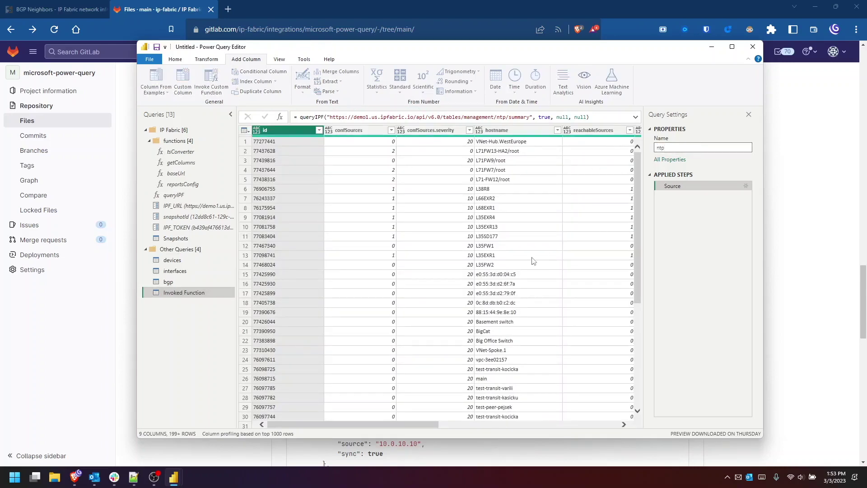
{"action": "key", "text": "Return"}
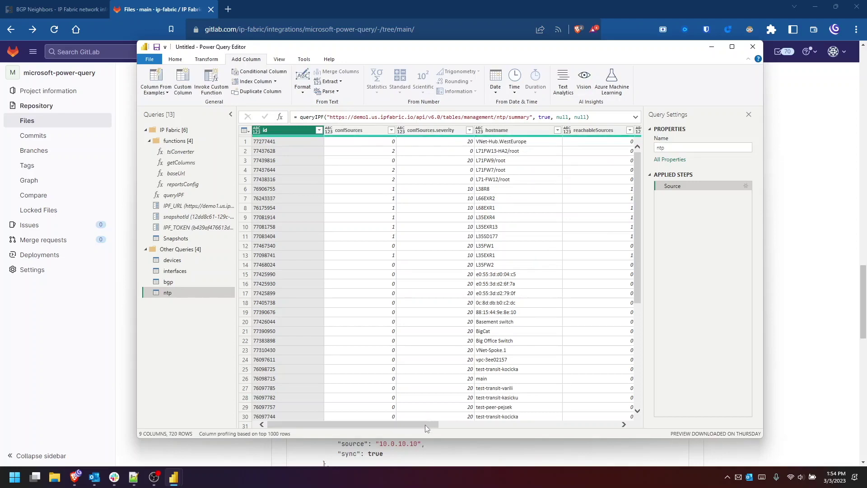
{"action": "left_click_drag", "start_coordinate": [425, 424], "coordinate": [430, 425]}
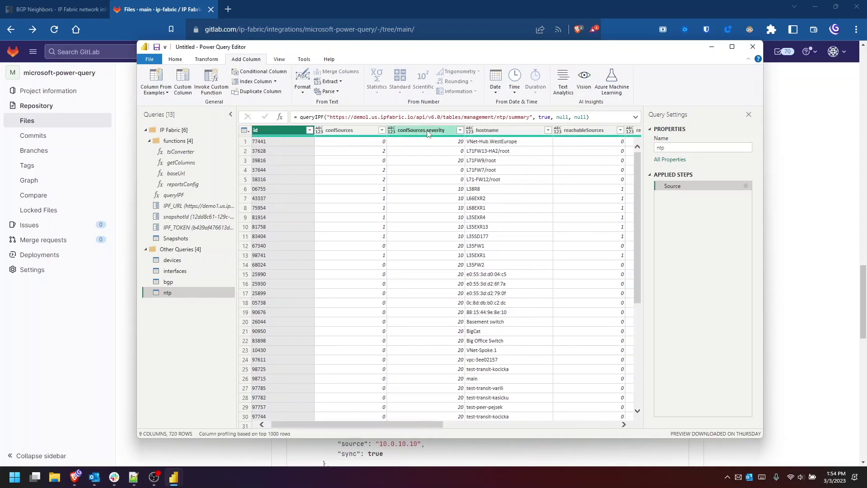
{"action": "left_click_drag", "start_coordinate": [398, 424], "coordinate": [619, 432]}
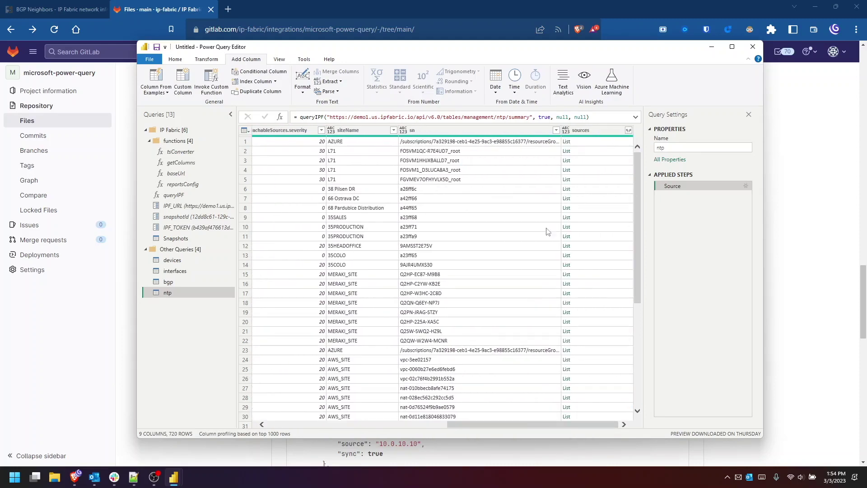
- Switch to IP Fabric in the browser, close the BGP API documentation and open the NTP Summary table under the management technologies
{"action": "left_click", "coordinate": [68, 9]}
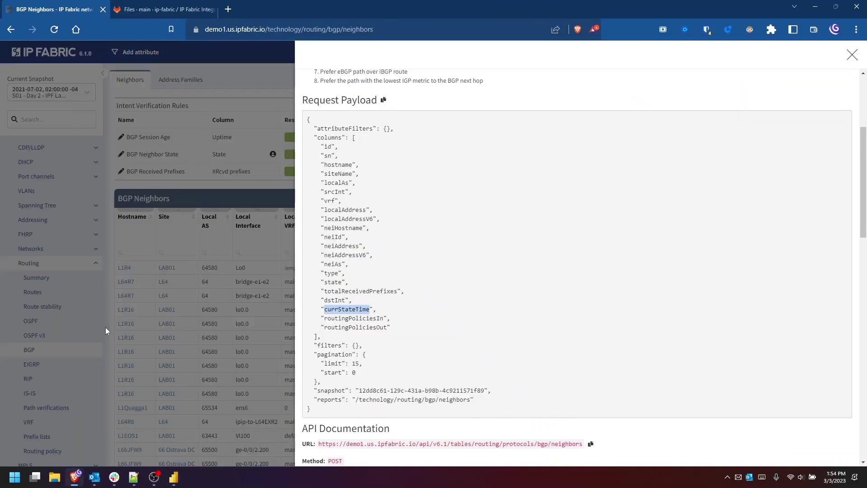
{"action": "left_click", "coordinate": [105, 328]}
{"action": "left_click", "coordinate": [91, 264]}
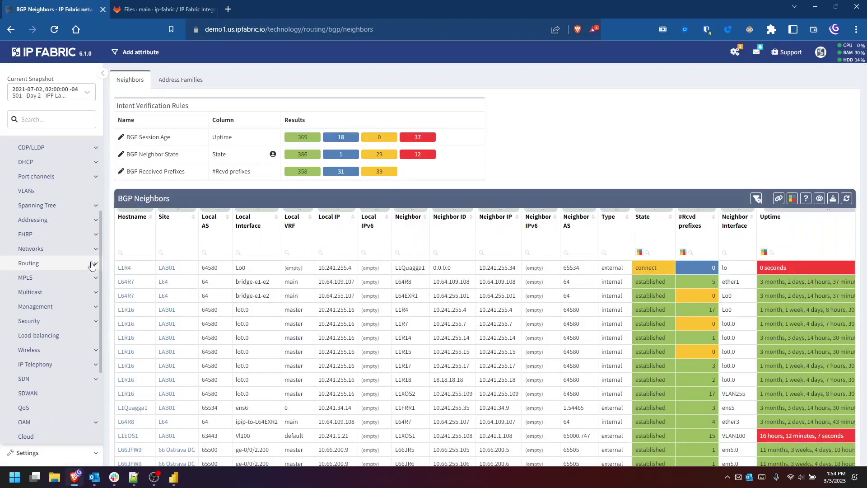
{"action": "left_click", "coordinate": [88, 306]}
{"action": "left_click", "coordinate": [69, 363]}
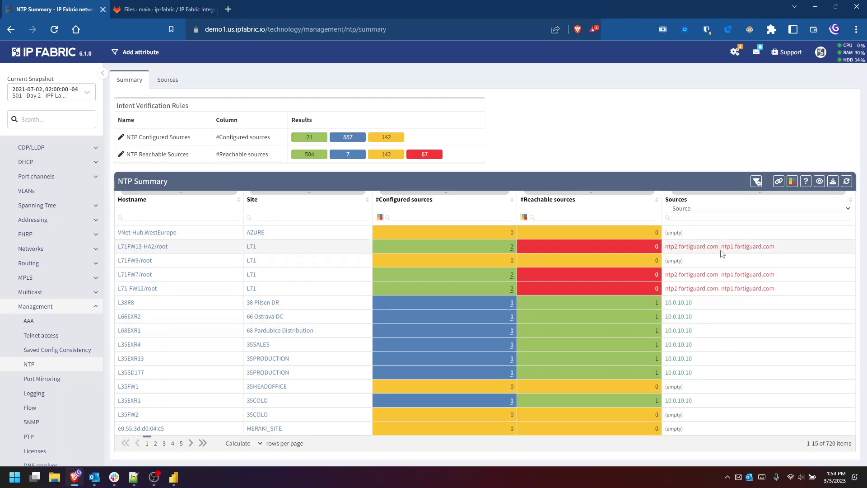
- Switch to Power Query Editor and expand the ntp query's sources list column to new rows
{"action": "mouse_move", "coordinate": [176, 479]}
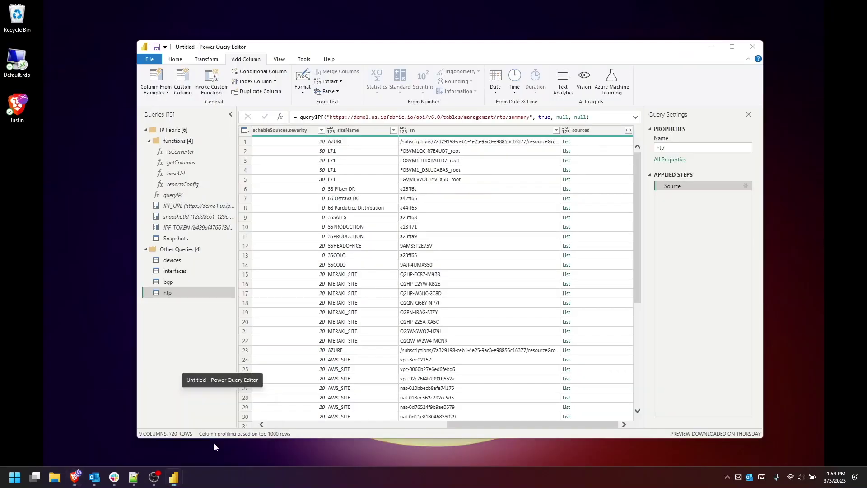
{"action": "left_click", "coordinate": [214, 442]}
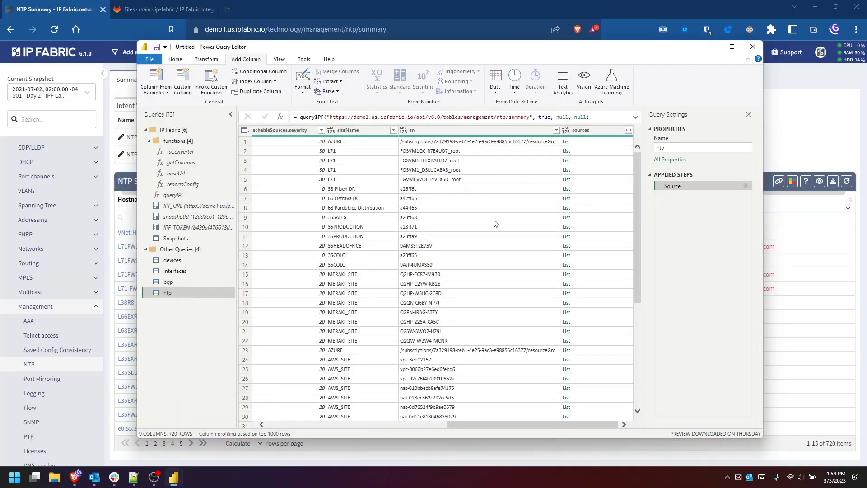
{"action": "left_click", "coordinate": [630, 131]}
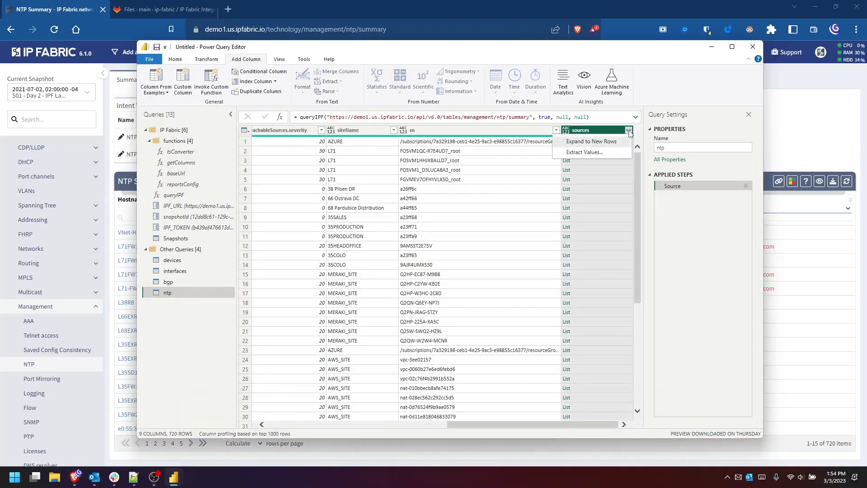
{"action": "left_click", "coordinate": [623, 140]}
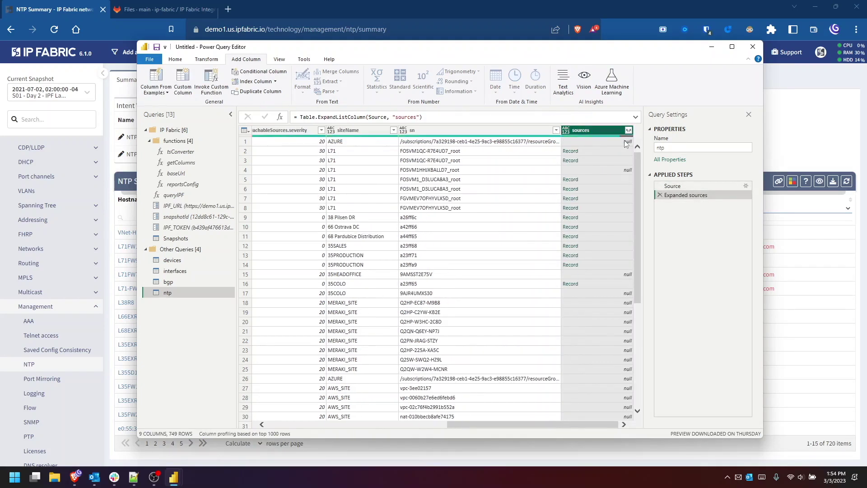
- Compare host L71FW13-HA2/root in IP Fabric's NTP Summary table with its expanded rows in Power Query Editor's ntp query
{"action": "left_click", "coordinate": [813, 145]}
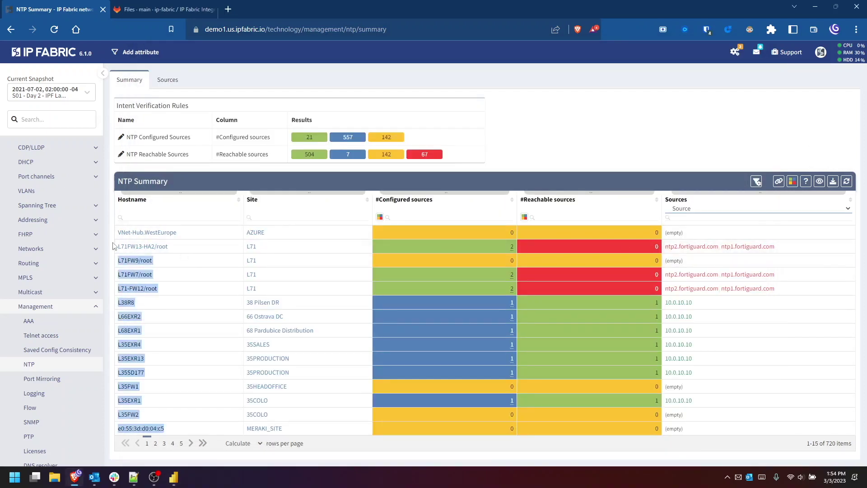
{"action": "left_click_drag", "start_coordinate": [181, 248], "coordinate": [119, 246]}
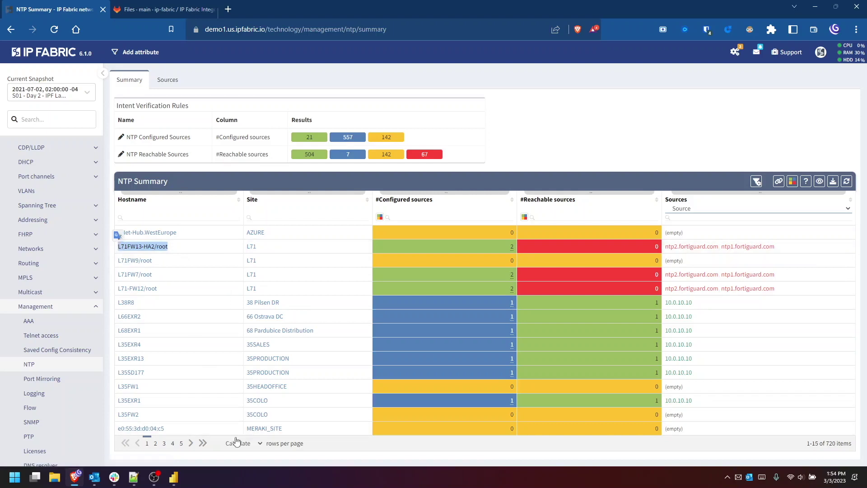
{"action": "mouse_move", "coordinate": [173, 481]}
{"action": "left_click", "coordinate": [217, 432]}
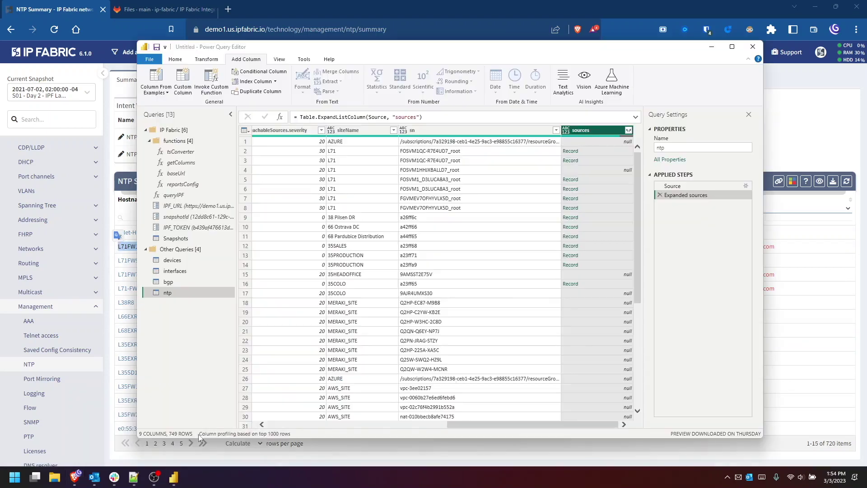
{"action": "left_click_drag", "start_coordinate": [504, 427], "coordinate": [378, 418]}
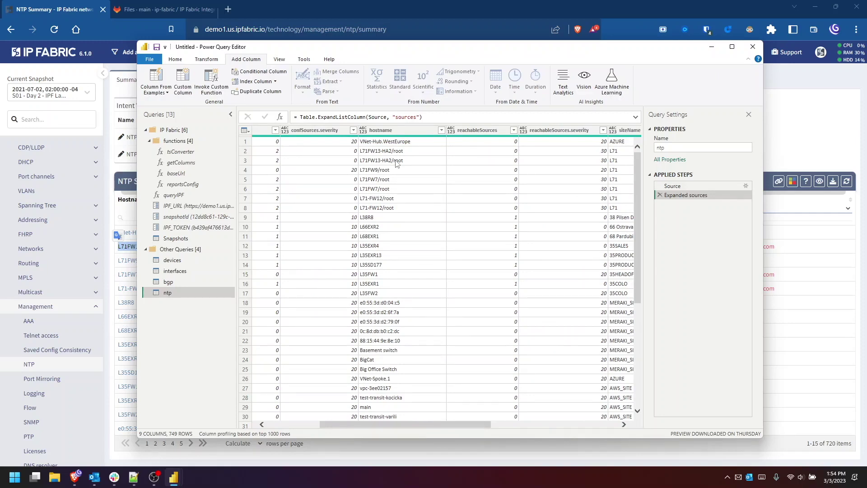
- Expand the ntp query's sources records into source and sync columns, keeping the original column name as prefix
{"action": "left_click_drag", "start_coordinate": [462, 428], "coordinate": [589, 425]}
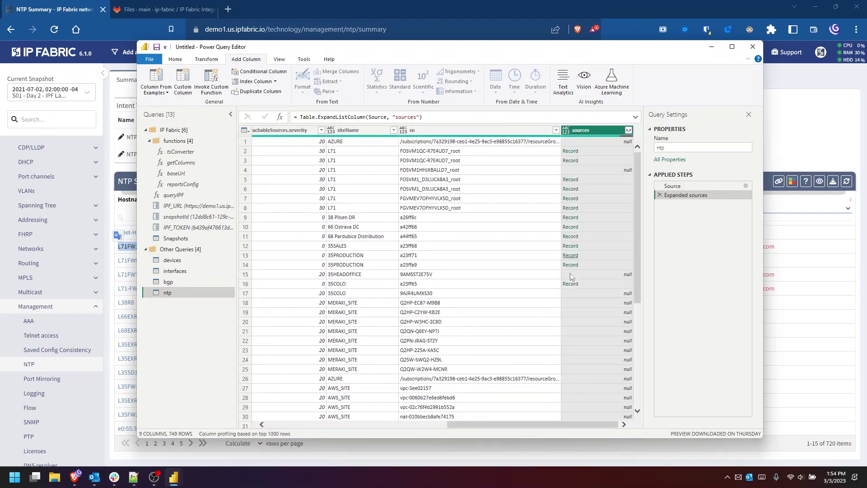
{"action": "left_click", "coordinate": [628, 131]}
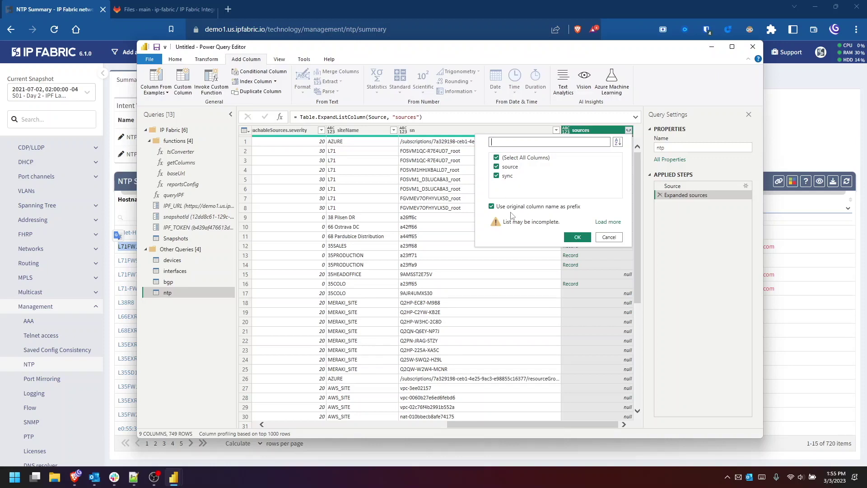
{"action": "left_click", "coordinate": [584, 240]}
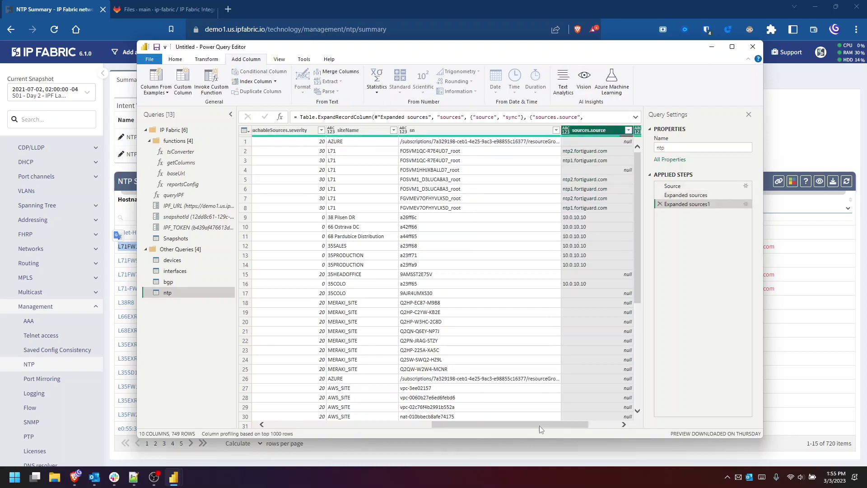
{"action": "left_click_drag", "start_coordinate": [540, 425], "coordinate": [594, 427]}
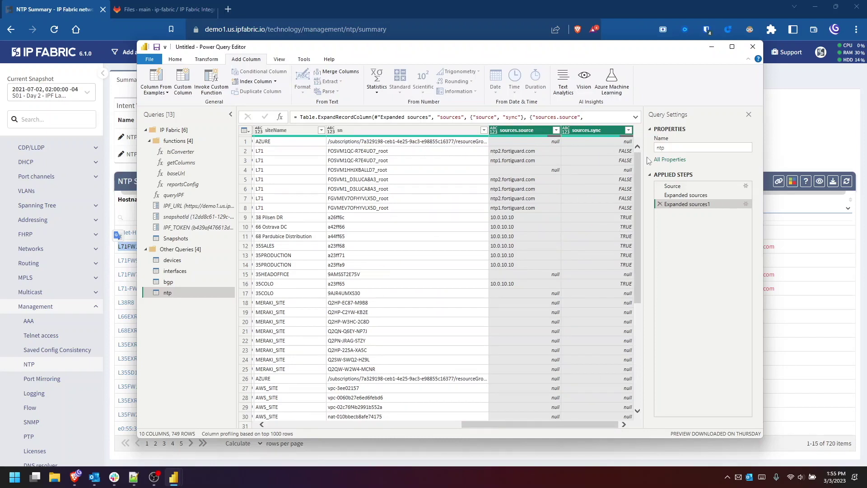
- Check the Sources column of IP Fabric's NTP Summary table in the browser, and return to Power Query Editor
{"action": "left_click", "coordinate": [818, 141]}
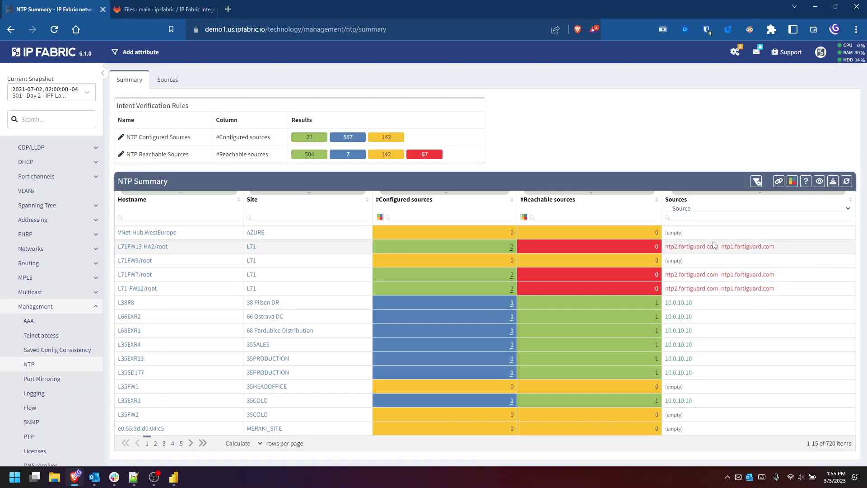
{"action": "mouse_move", "coordinate": [176, 473]}
{"action": "left_click", "coordinate": [223, 429]}
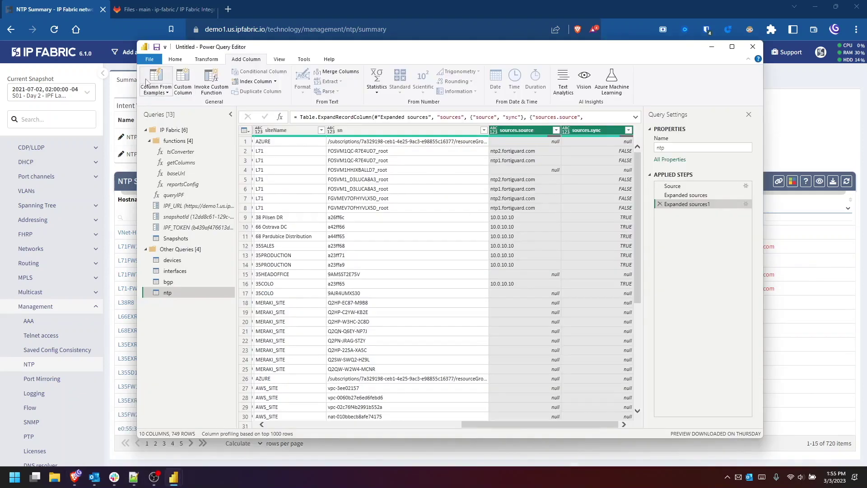
- Close Power Query Editor with all query changes applied, and open the data model's relationship diagram in Power BI Desktop
{"action": "left_click", "coordinate": [178, 60]}
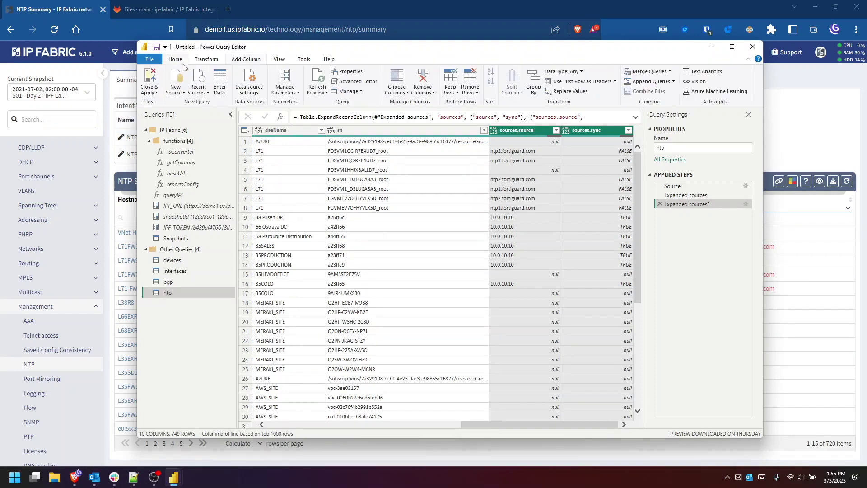
{"action": "left_click", "coordinate": [158, 73]}
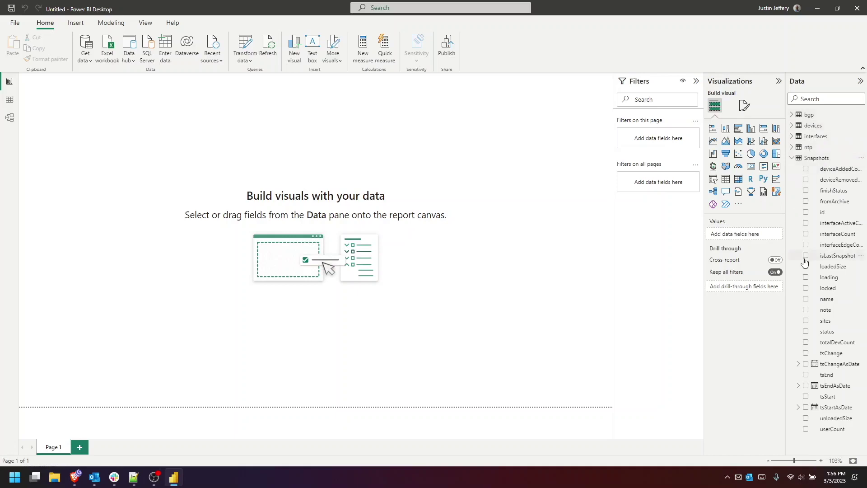
{"action": "left_click", "coordinate": [9, 119]}
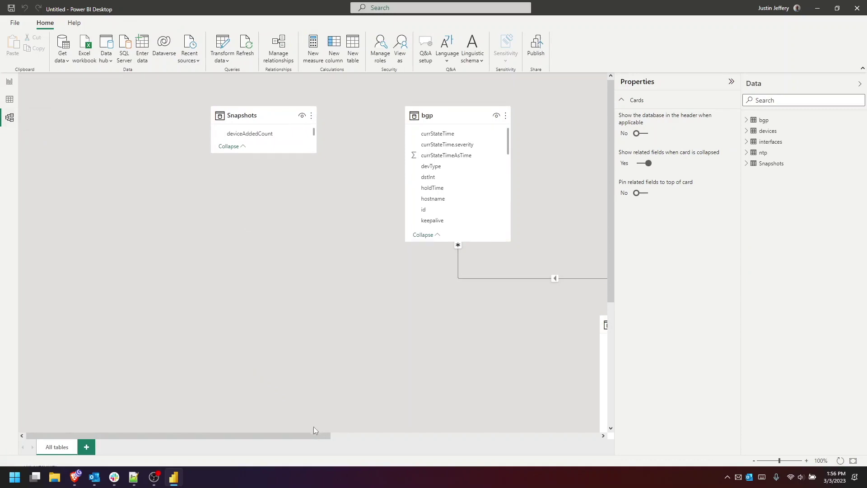
- Move the ntp table beside the devices table in the model diagram
{"action": "left_click_drag", "start_coordinate": [313, 435], "coordinate": [428, 442]}
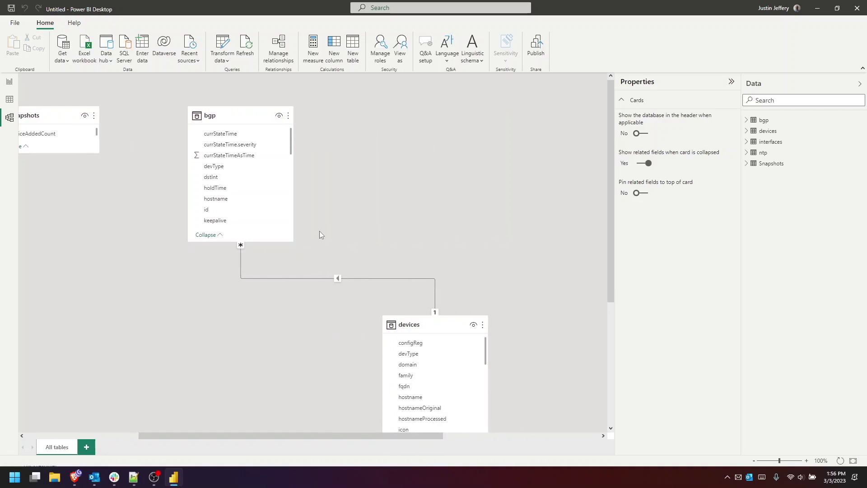
{"action": "scroll", "coordinate": [320, 232], "scroll_direction": "down", "scroll_amount": 3}
{"action": "left_click_drag", "start_coordinate": [545, 364], "coordinate": [555, 254]}
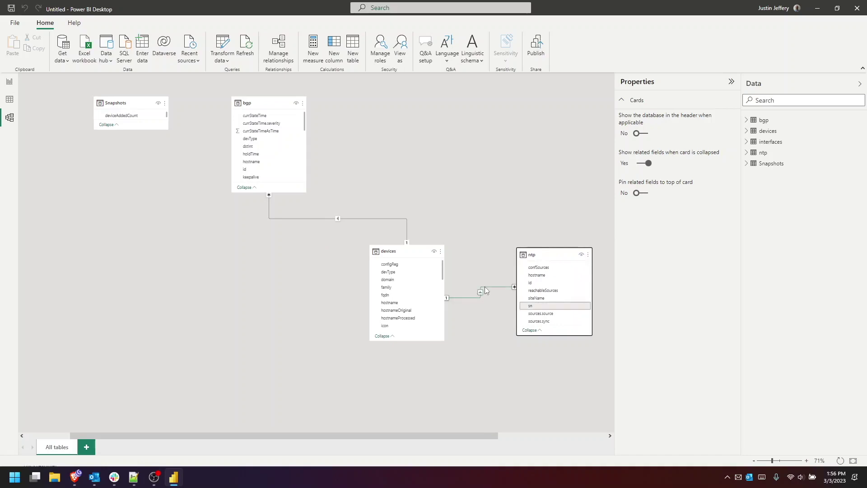
- Inspect the columns and settings of the relationships that link the ntp and bgp tables to devices
{"action": "scroll", "coordinate": [412, 293], "scroll_direction": "down", "scroll_amount": 5}
{"action": "scroll", "coordinate": [412, 292], "scroll_direction": "down", "scroll_amount": 5}
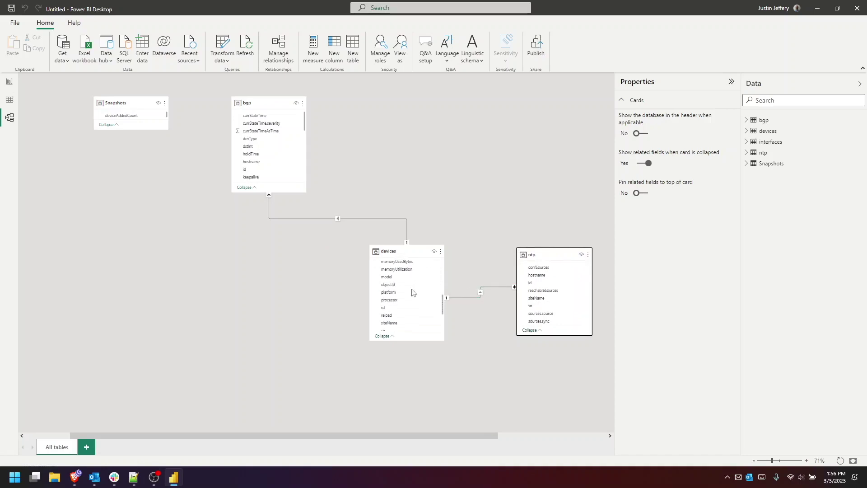
{"action": "double_click", "coordinate": [483, 290]}
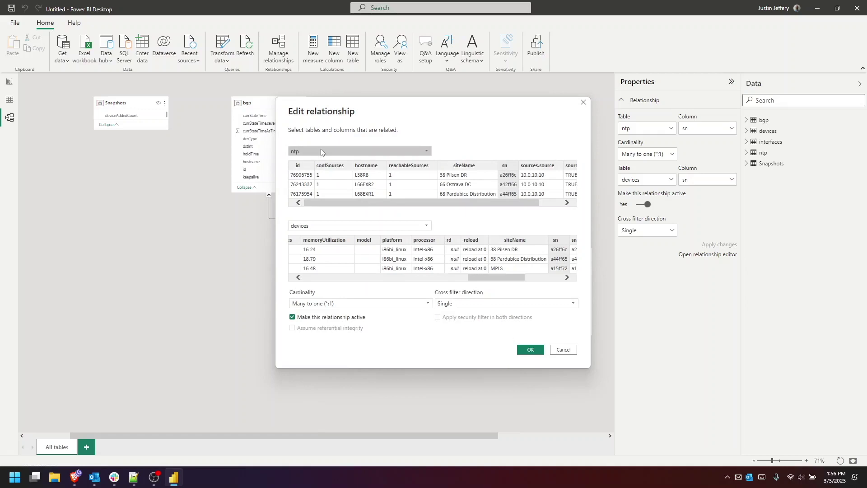
{"action": "left_click", "coordinate": [530, 349]}
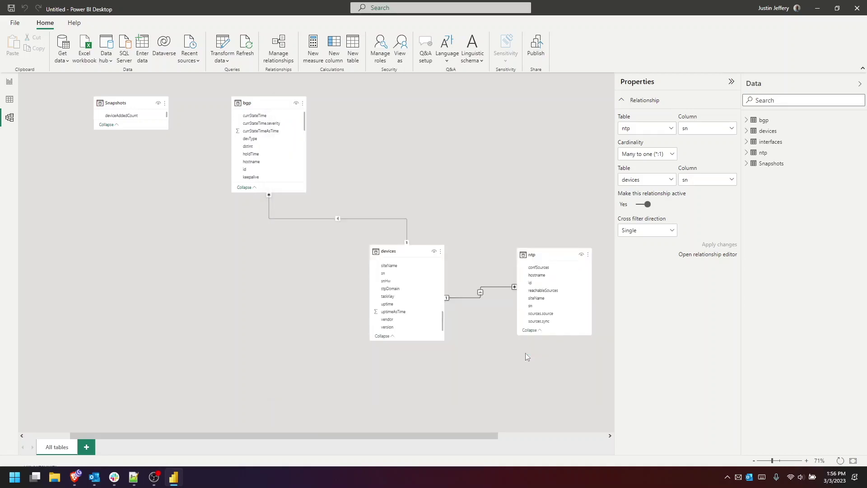
{"action": "left_click", "coordinate": [335, 218]}
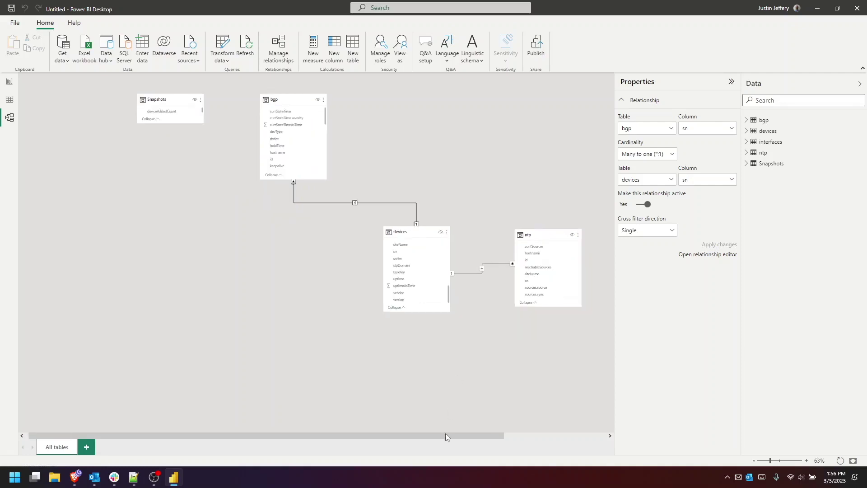
- Move the interfaces table above the devices and ntp tables in the model diagram
{"action": "left_click_drag", "start_coordinate": [433, 435], "coordinate": [516, 435]}
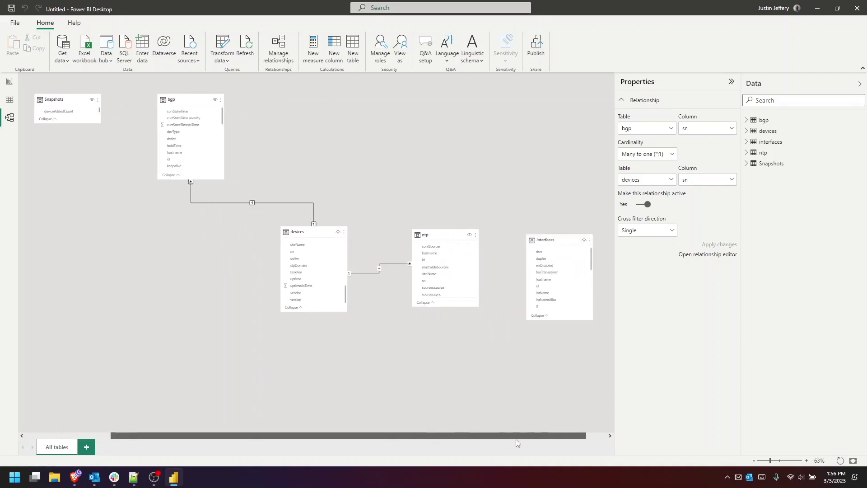
{"action": "left_click_drag", "start_coordinate": [558, 244], "coordinate": [488, 116]}
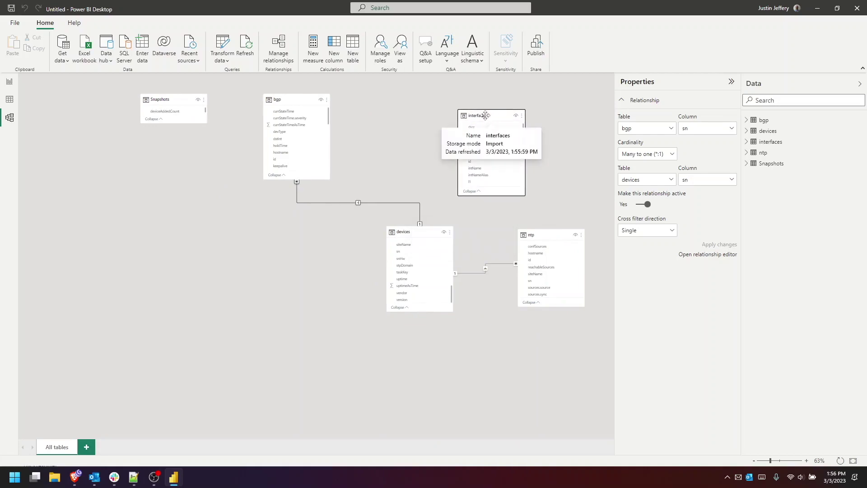
{"action": "left_click", "coordinate": [485, 116]}
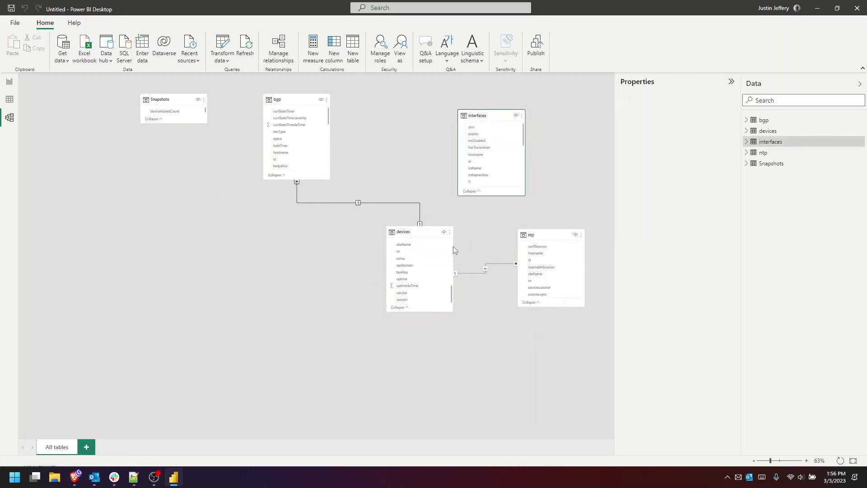
{"action": "left_click", "coordinate": [435, 248]}
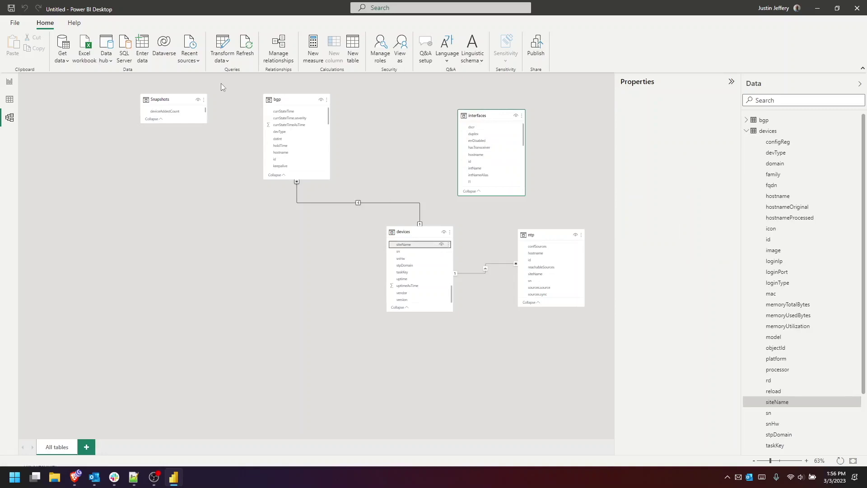
- Create an active one-to-many relationship from the devices table's sn column to the interfaces table's sn column with single cross-filter direction
{"action": "left_click", "coordinate": [278, 44]}
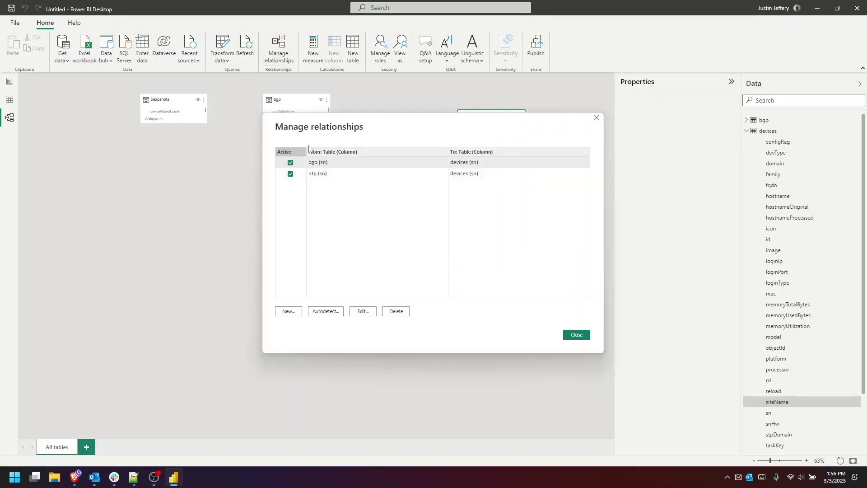
{"action": "left_click", "coordinate": [291, 311]}
{"action": "left_click", "coordinate": [374, 154]}
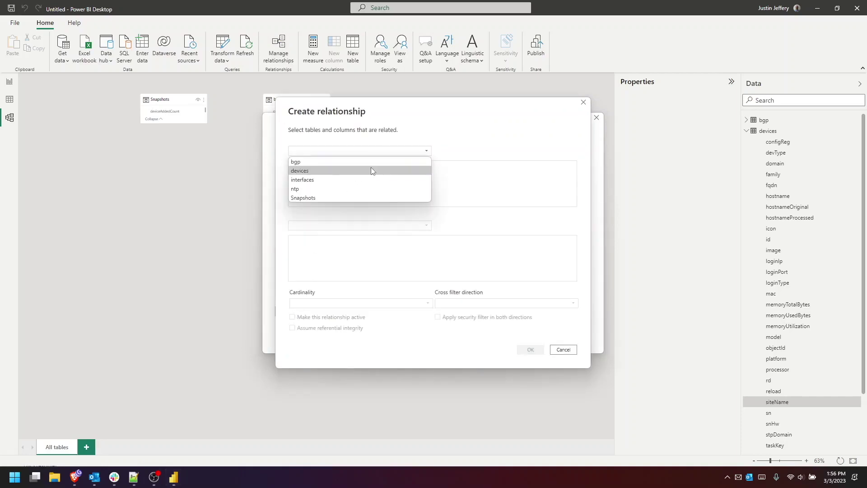
{"action": "left_click", "coordinate": [372, 168]}
{"action": "left_click_drag", "start_coordinate": [354, 204], "coordinate": [543, 204]}
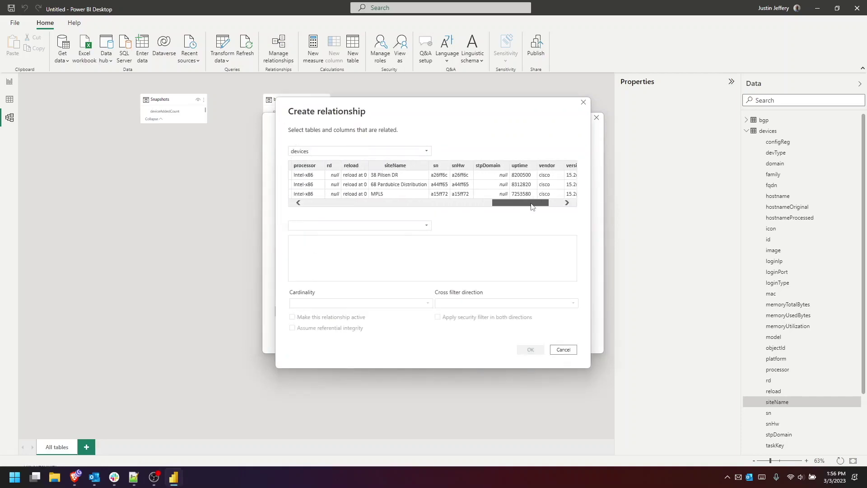
{"action": "left_click", "coordinate": [436, 165]}
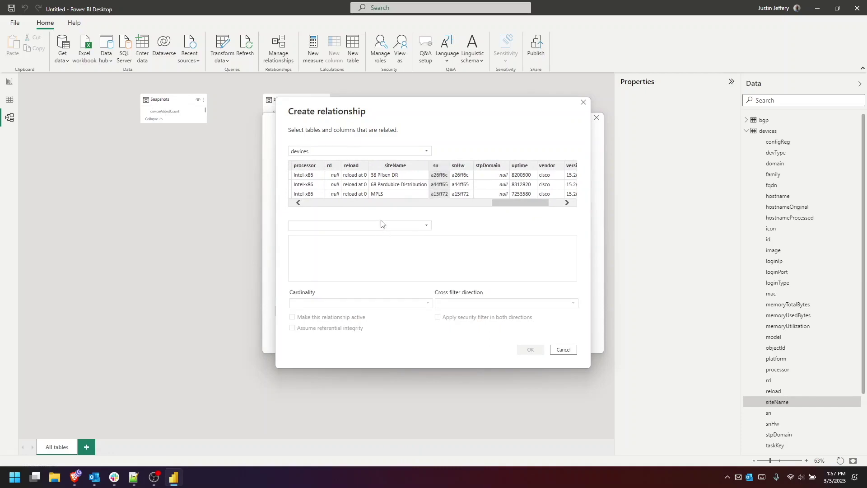
{"action": "left_click", "coordinate": [381, 225]}
{"action": "left_click", "coordinate": [380, 245]}
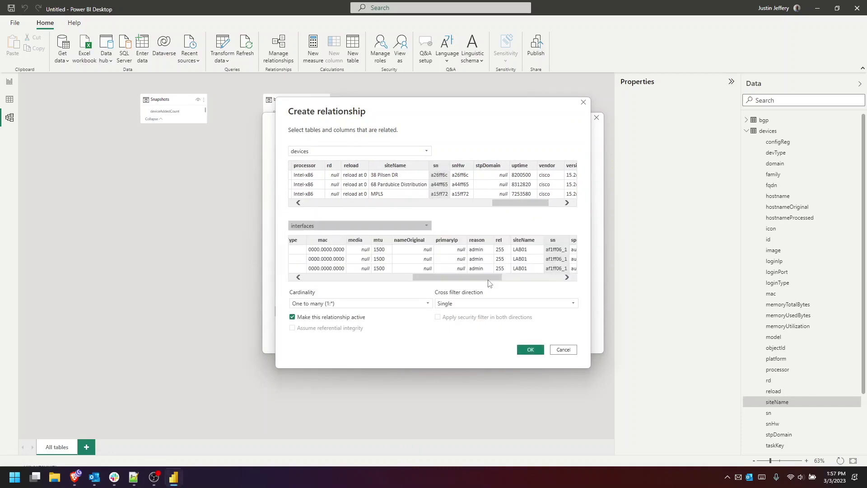
{"action": "left_click", "coordinate": [554, 243]}
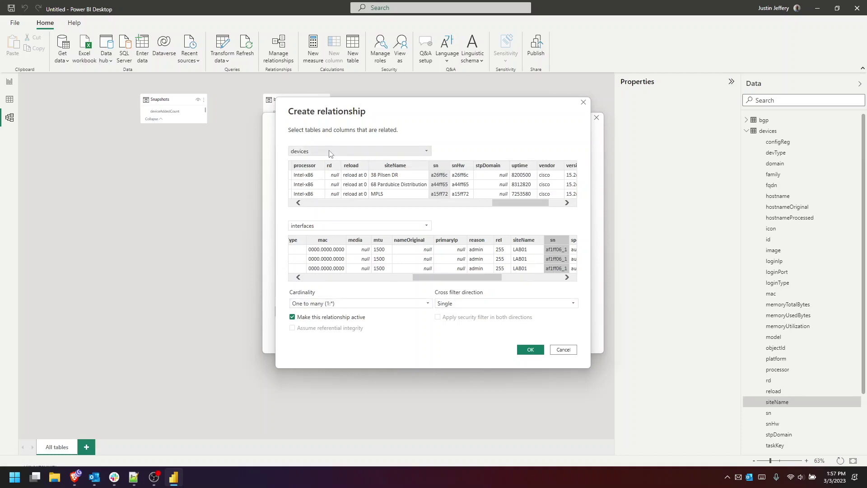
{"action": "left_click", "coordinate": [533, 350]}
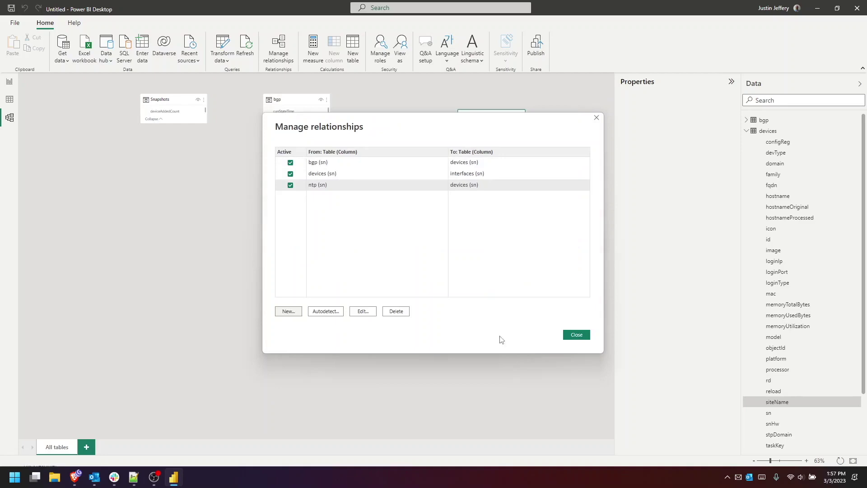
{"action": "left_click", "coordinate": [579, 335]}
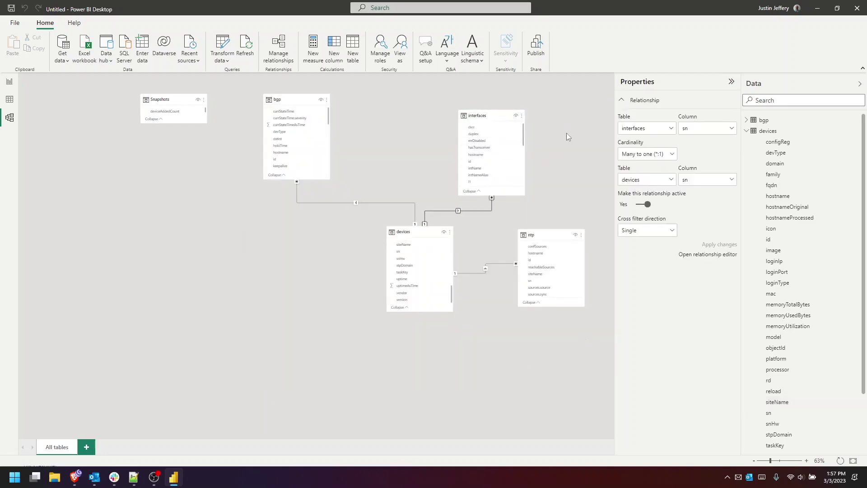
- Edit the bgp-to-devices relationship so that its first table is interfaces, matched on the sn:intName column
{"action": "left_click", "coordinate": [356, 203]}
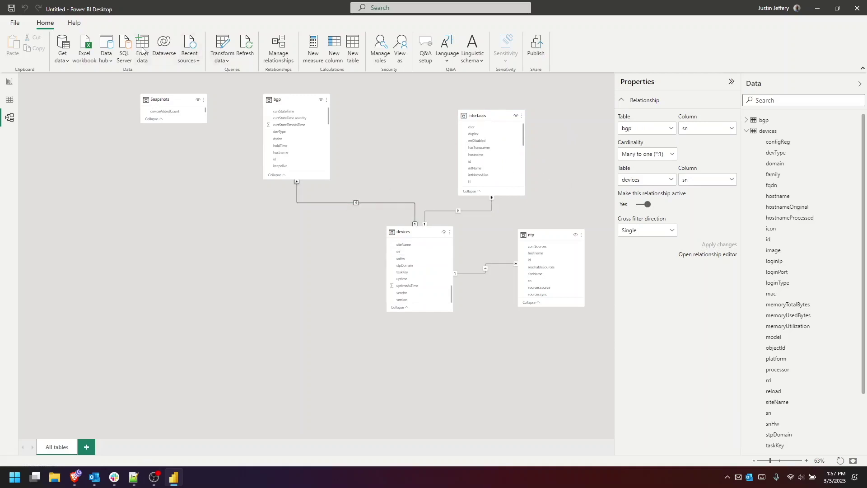
{"action": "left_click", "coordinate": [284, 44]}
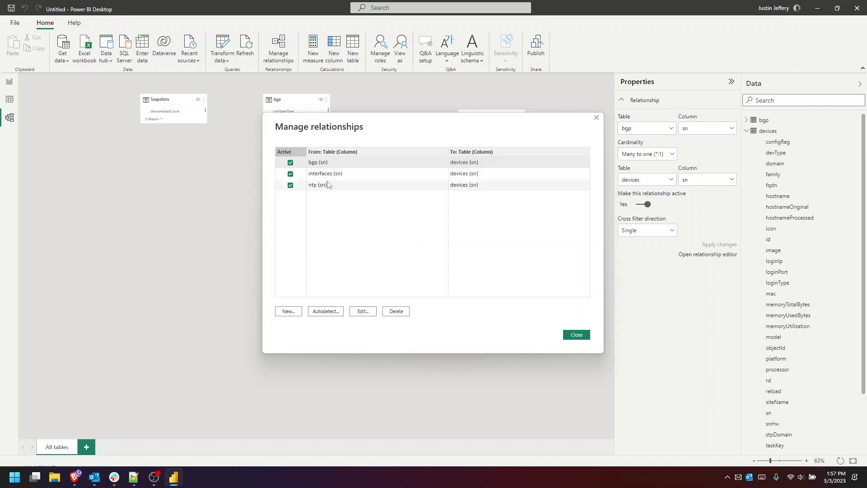
{"action": "left_click", "coordinate": [361, 312]}
{"action": "left_click", "coordinate": [336, 152]}
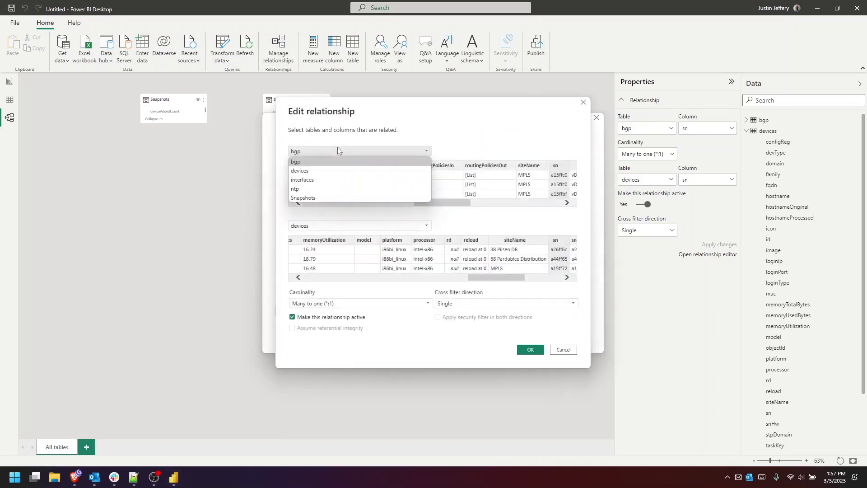
{"action": "left_click", "coordinate": [332, 185]}
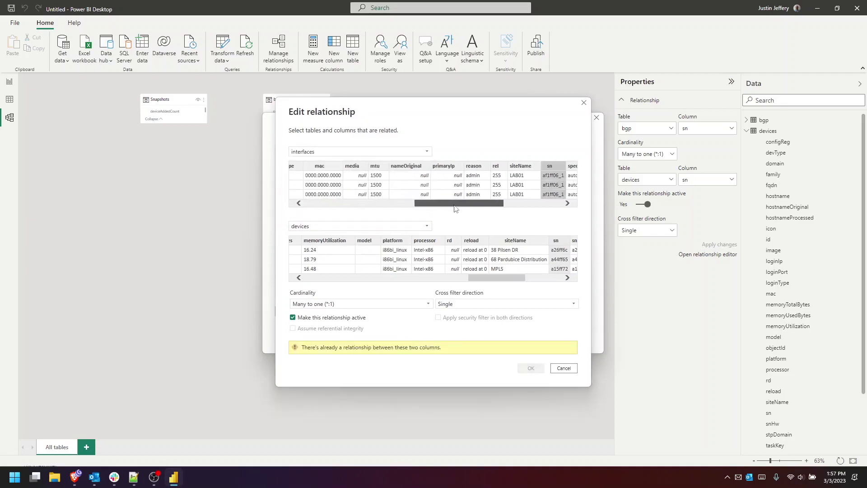
{"action": "left_click", "coordinate": [558, 170]}
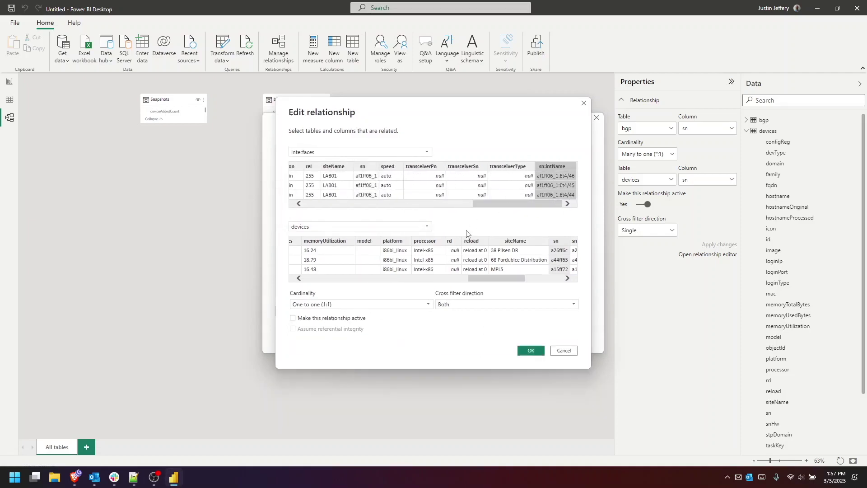
- Set bgp's sn:srcInt as the relationship's second table and column, save it, and move the bgp table slightly lower in the diagram
{"action": "left_click", "coordinate": [348, 227]}
{"action": "left_click", "coordinate": [345, 236]}
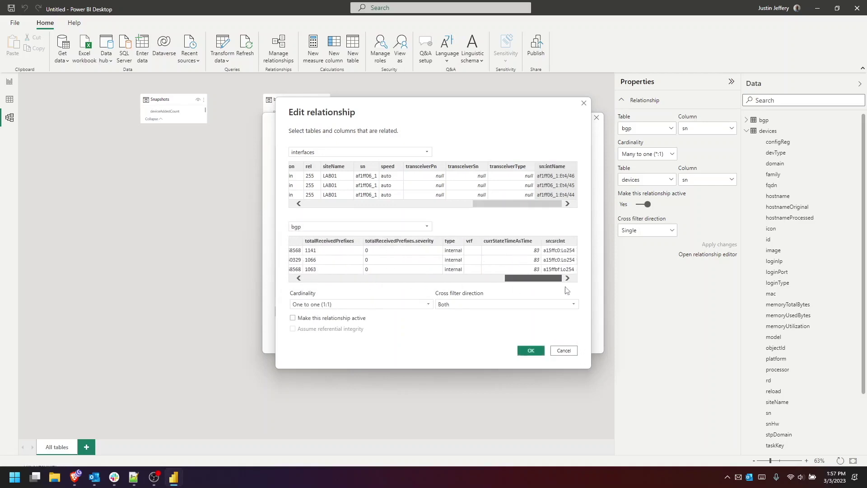
{"action": "left_click", "coordinate": [563, 246]}
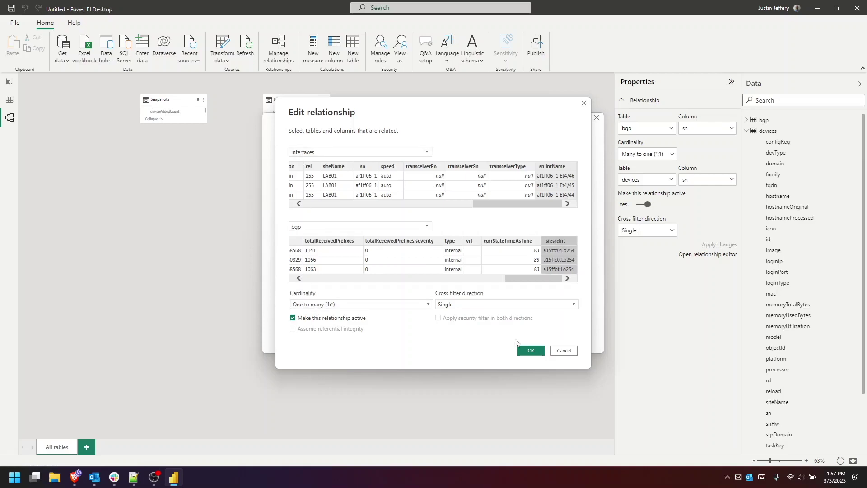
{"action": "left_click", "coordinate": [531, 351]}
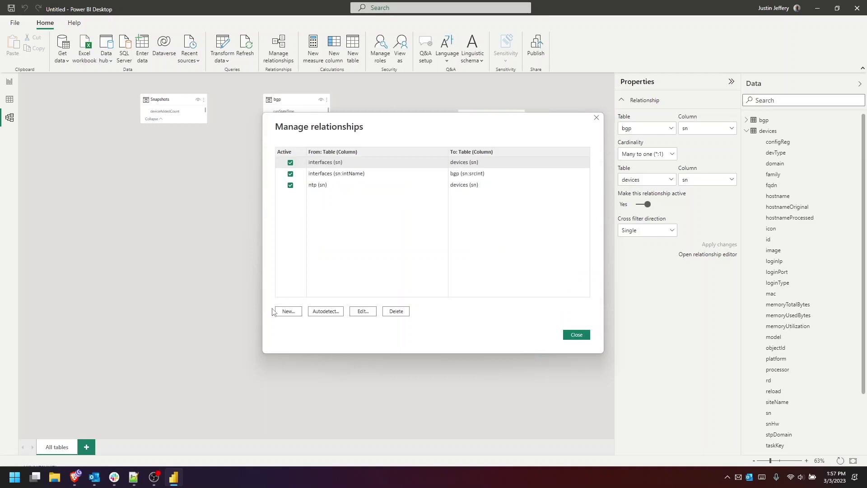
{"action": "left_click", "coordinate": [577, 335]}
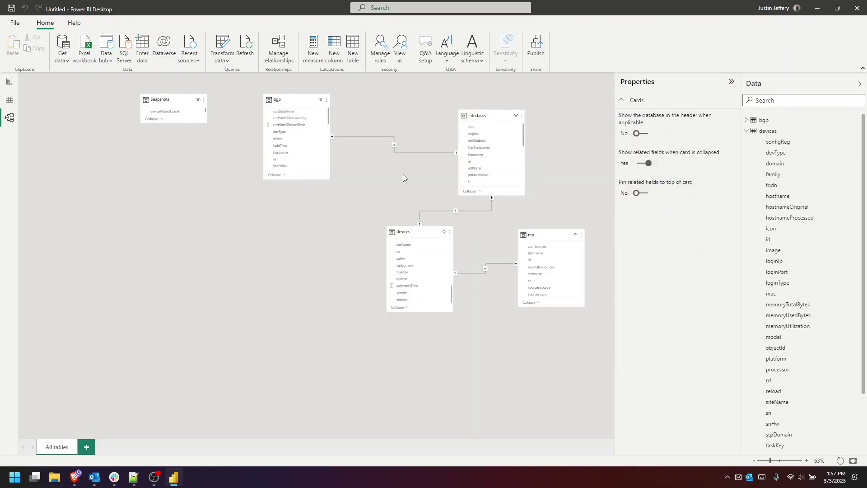
{"action": "left_click_drag", "start_coordinate": [306, 99], "coordinate": [302, 114]}
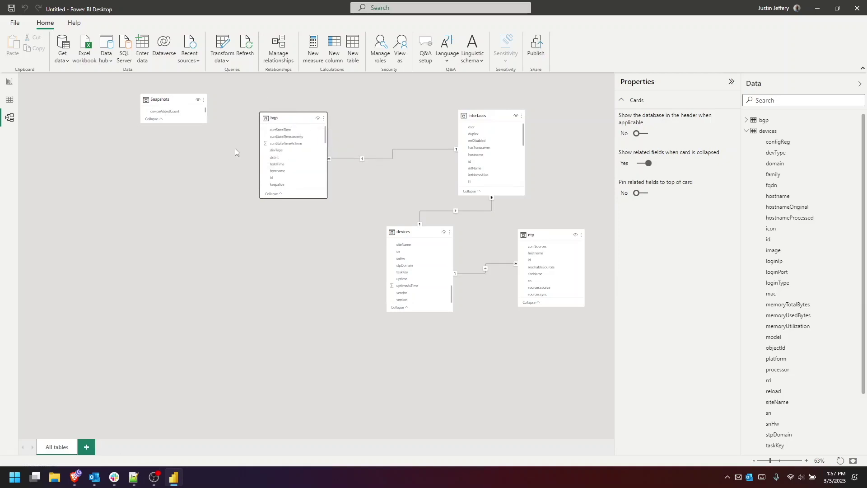
- Go to the report page and create a table visual from the devices table's hostname field in the page's upper-left area
{"action": "left_click", "coordinate": [9, 81]}
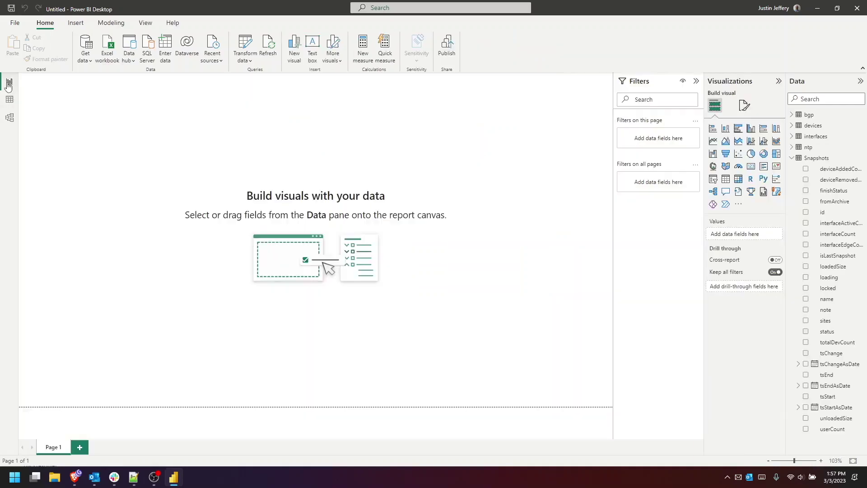
{"action": "left_click", "coordinate": [793, 158]}
{"action": "left_click", "coordinate": [797, 126]}
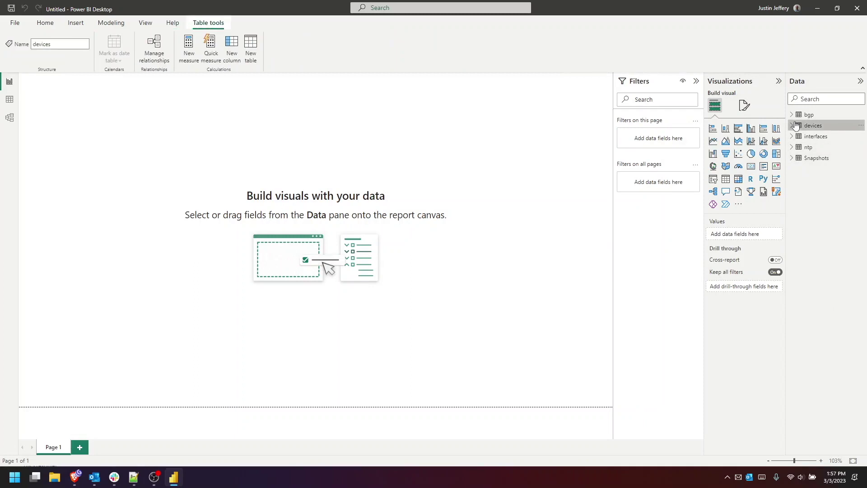
{"action": "left_click", "coordinate": [795, 127]}
{"action": "left_click_drag", "start_coordinate": [833, 188], "coordinate": [128, 116]}
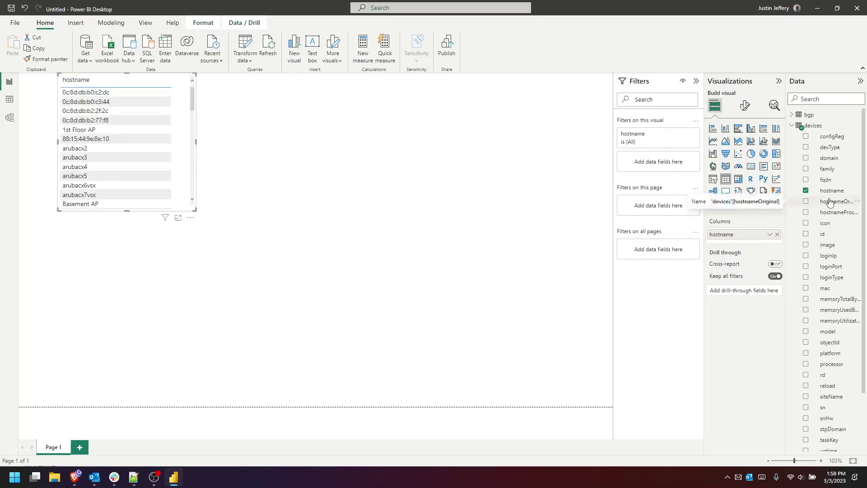
- Add the devices fields vendor and uptimeAsTime to the table visual and enlarge it to cover most of the page
{"action": "scroll", "coordinate": [831, 203], "scroll_direction": "down", "scroll_amount": 3}
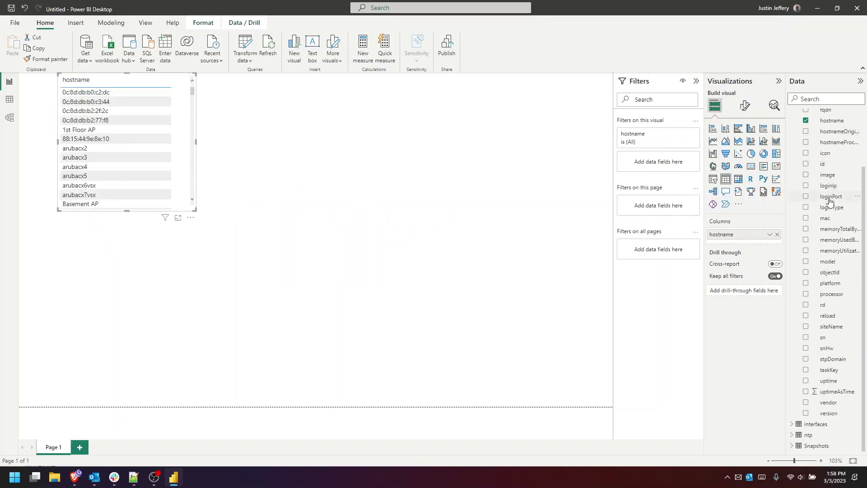
{"action": "left_click", "coordinate": [806, 402]}
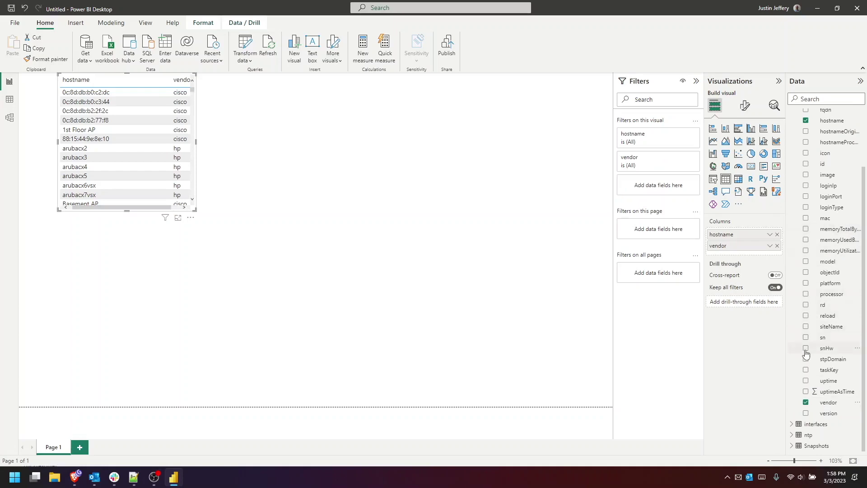
{"action": "scroll", "coordinate": [807, 353], "scroll_direction": "up", "scroll_amount": 3}
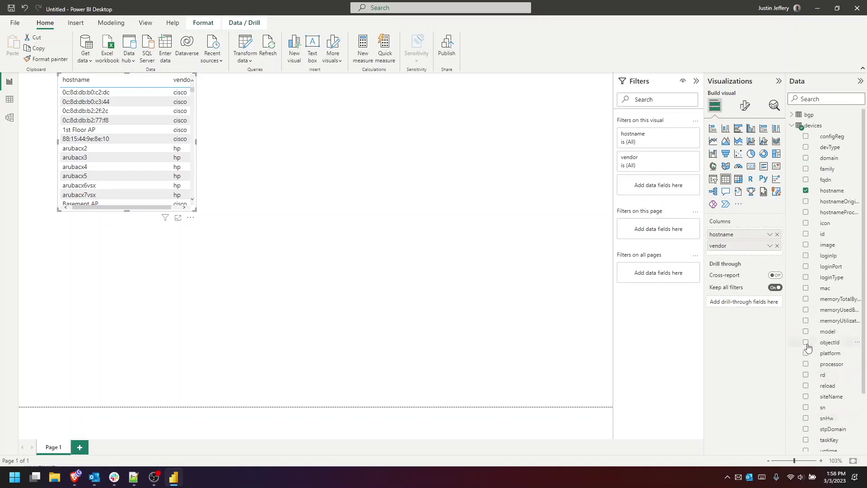
{"action": "scroll", "coordinate": [808, 346], "scroll_direction": "down", "scroll_amount": 2}
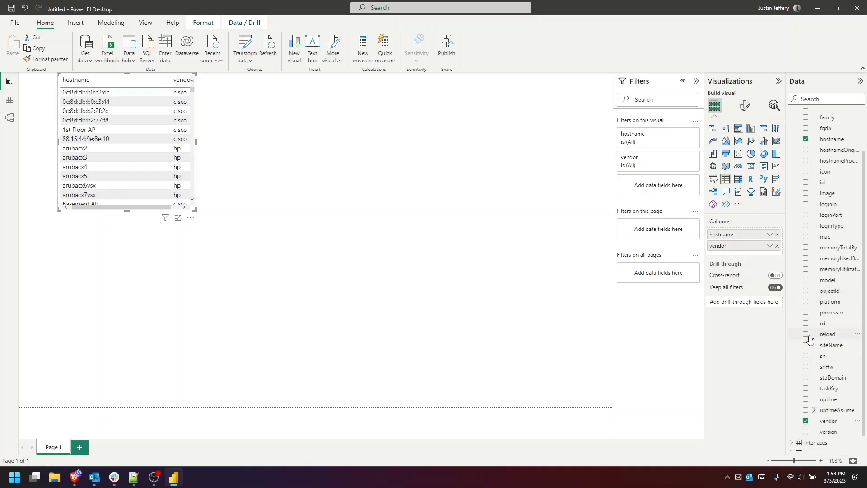
{"action": "left_click", "coordinate": [806, 411]}
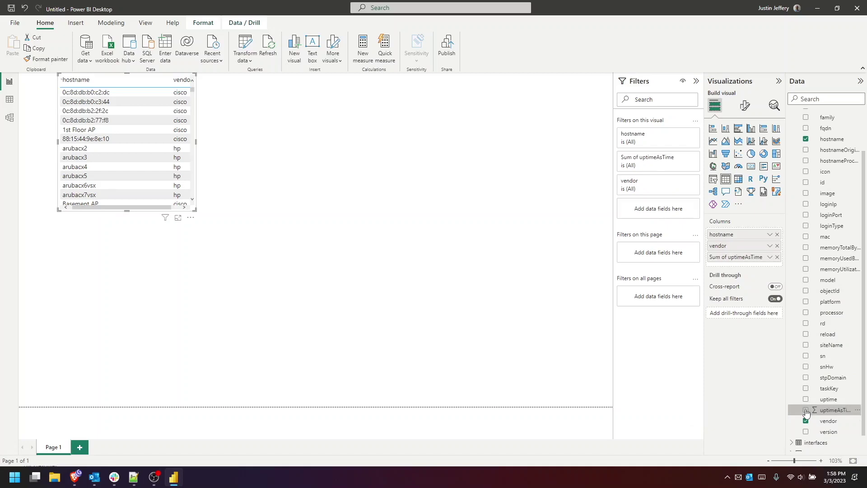
{"action": "left_click_drag", "start_coordinate": [195, 209], "coordinate": [590, 381]}
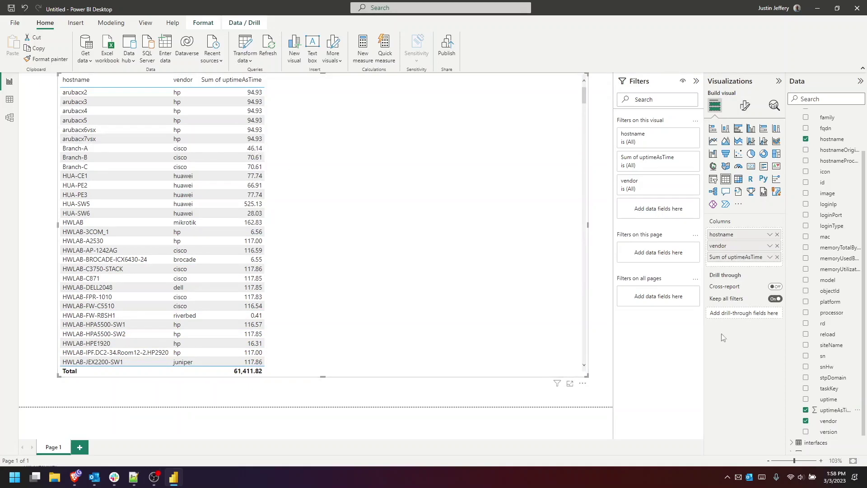
{"action": "left_click", "coordinate": [818, 411]}
{"action": "right_click", "coordinate": [818, 411]}
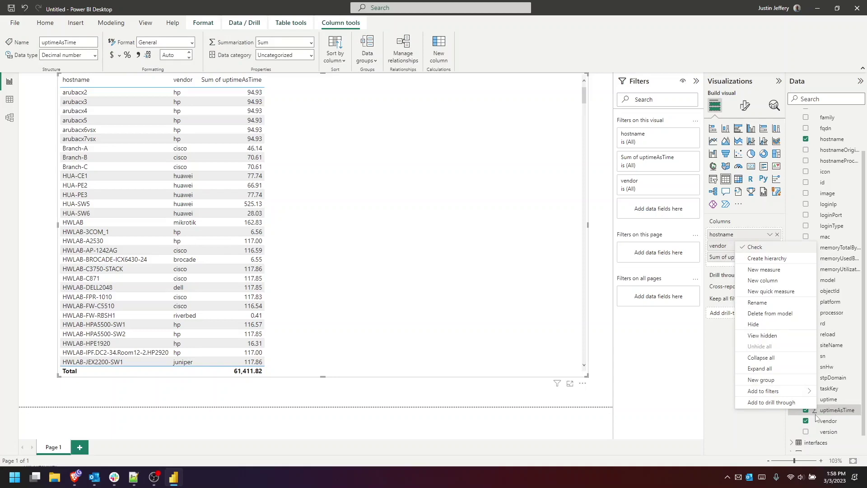
{"action": "left_click", "coordinate": [818, 412]}
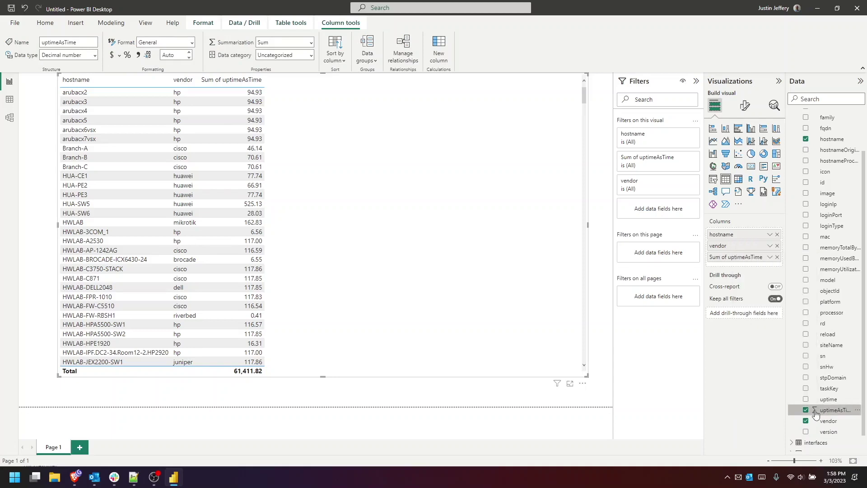
{"action": "left_click", "coordinate": [858, 410]}
{"action": "left_click", "coordinate": [857, 410]}
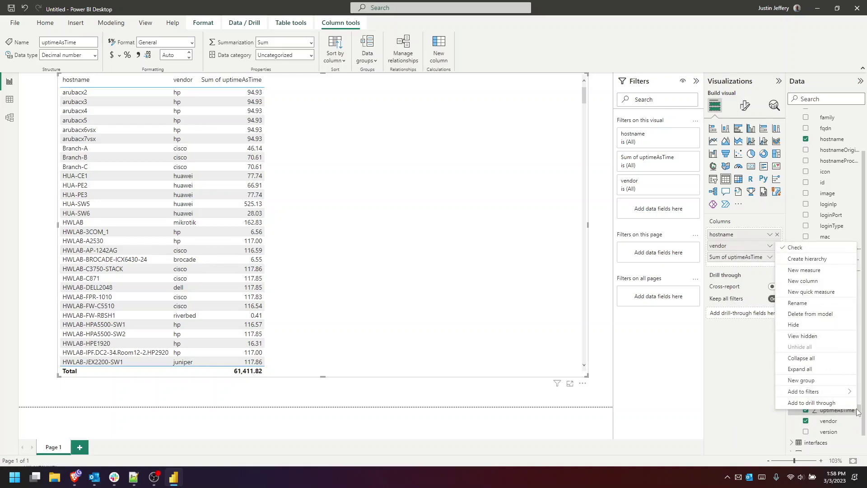
{"action": "left_click", "coordinate": [729, 414]}
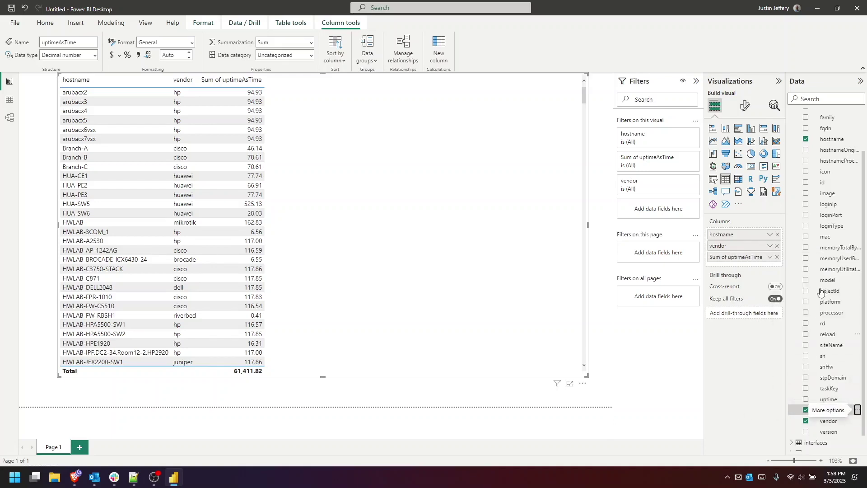
- Add the neiHostname and srcInt fields from the bgp table to the table visual
{"action": "scroll", "coordinate": [826, 194], "scroll_direction": "up", "scroll_amount": 2}
{"action": "left_click", "coordinate": [793, 126]}
{"action": "left_click", "coordinate": [792, 115]}
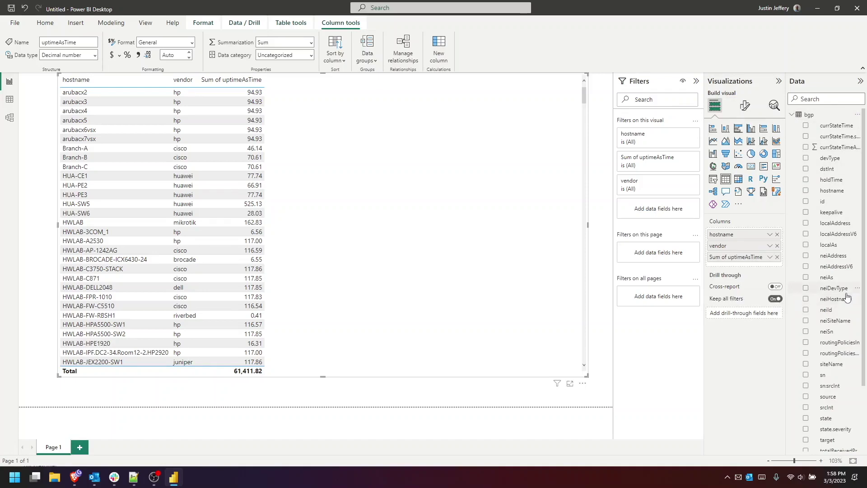
{"action": "scroll", "coordinate": [845, 293], "scroll_direction": "down", "scroll_amount": 2}
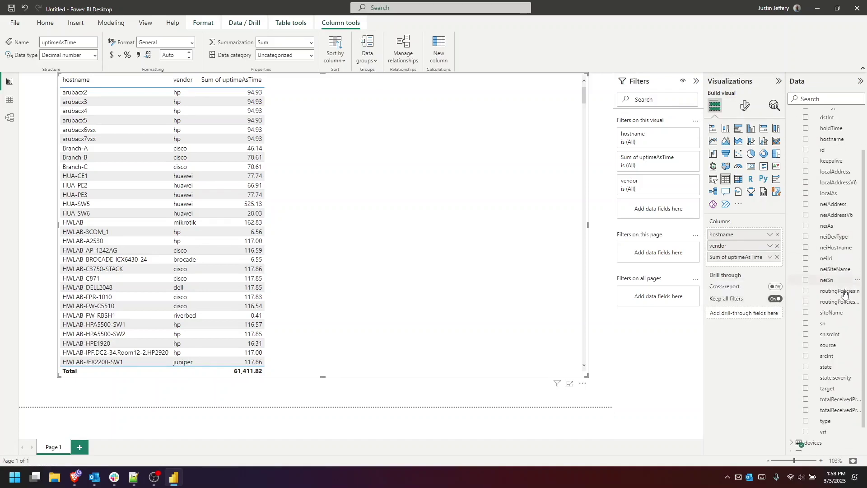
{"action": "left_click", "coordinate": [843, 204]}
{"action": "left_click_drag", "start_coordinate": [836, 248], "coordinate": [286, 209]}
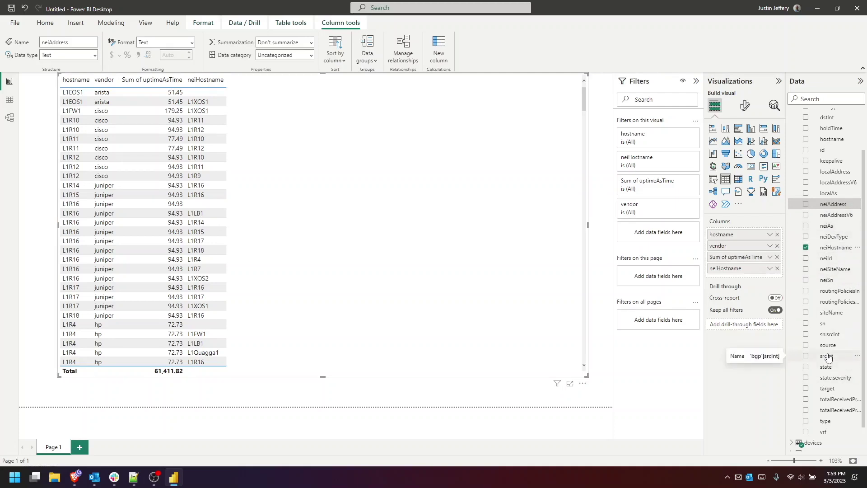
{"action": "left_click_drag", "start_coordinate": [829, 335], "coordinate": [699, 317]}
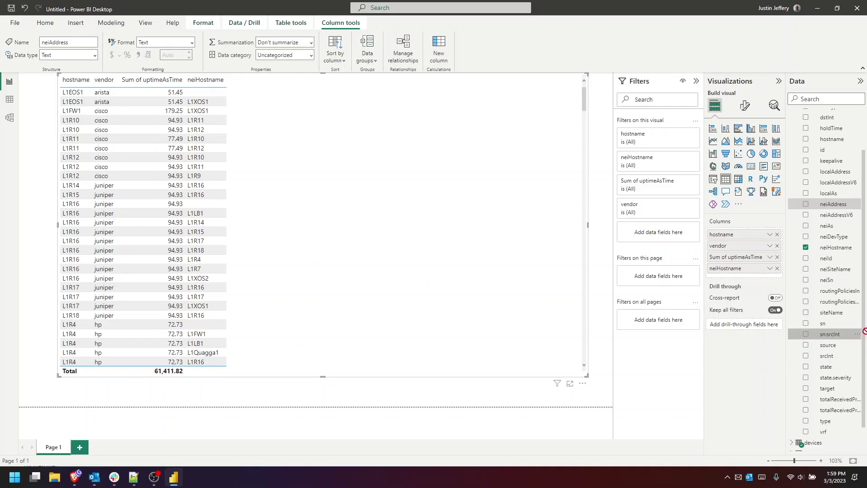
{"action": "left_click_drag", "start_coordinate": [827, 356], "coordinate": [195, 235]}
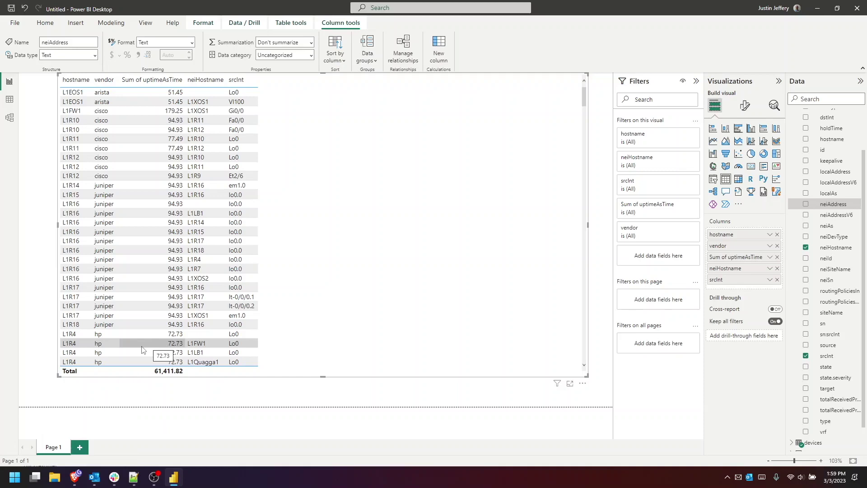
- Switch to the microsoft-power-query GitLab project in the browser and open its issues list
{"action": "left_click", "coordinate": [75, 477]}
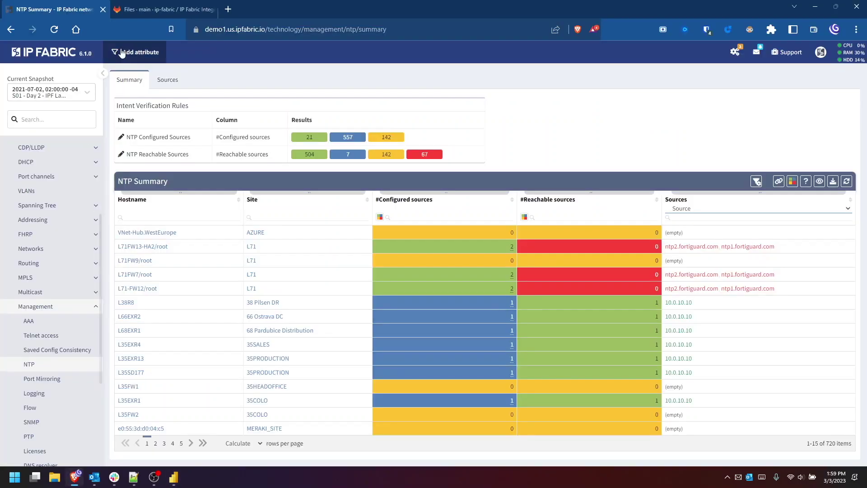
{"action": "left_click", "coordinate": [149, 12]}
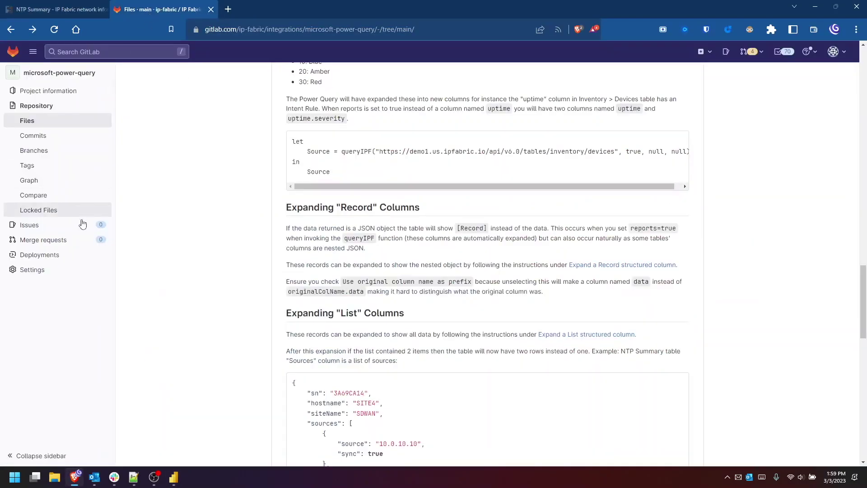
{"action": "scroll", "coordinate": [256, 244], "scroll_direction": "up", "scroll_amount": 8}
{"action": "scroll", "coordinate": [256, 244], "scroll_direction": "up", "scroll_amount": 15}
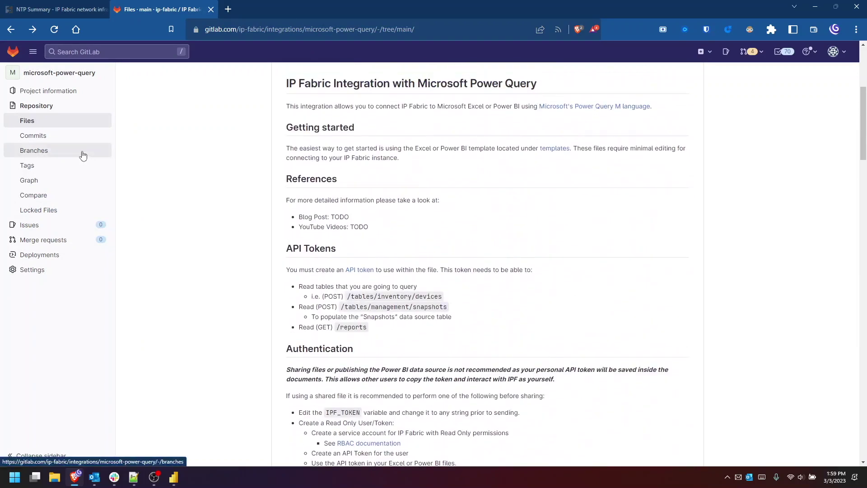
{"action": "mouse_move", "coordinate": [43, 225]}
{"action": "left_click", "coordinate": [154, 228]}
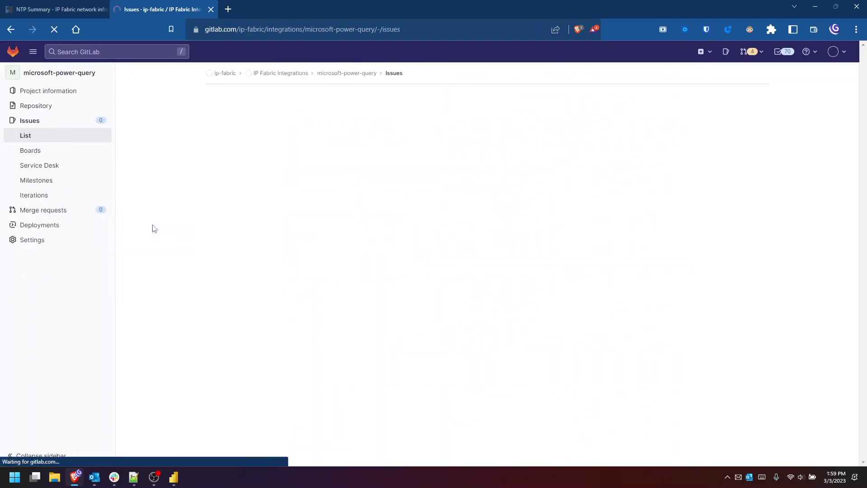